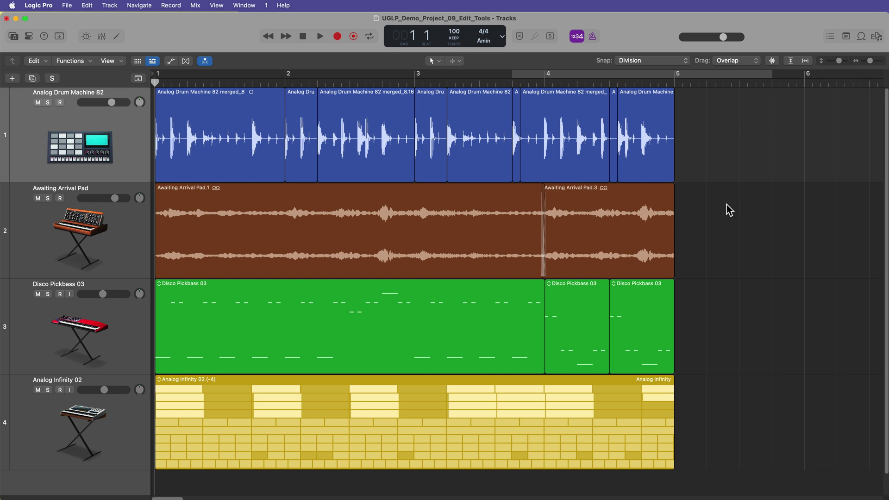
Step: Check the drag modes, keeping Overlap, while nudging a region
left_click(745, 61)
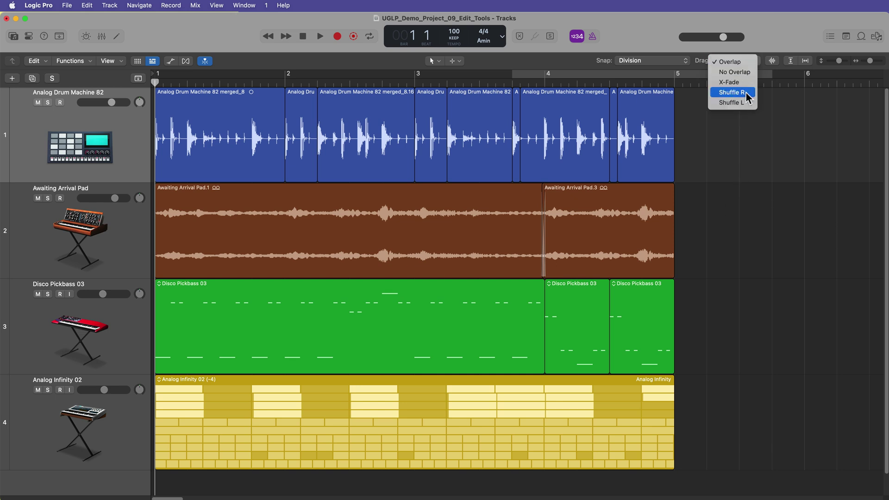
left_click(732, 63)
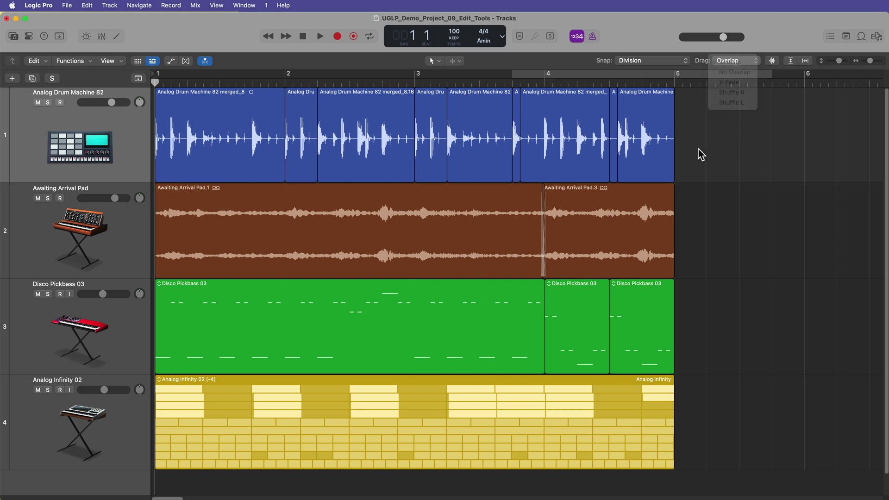
mouse_move(646, 133)
left_mouse_down()
mouse_move(779, 139)
mouse_move(653, 139)
left_mouse_up()
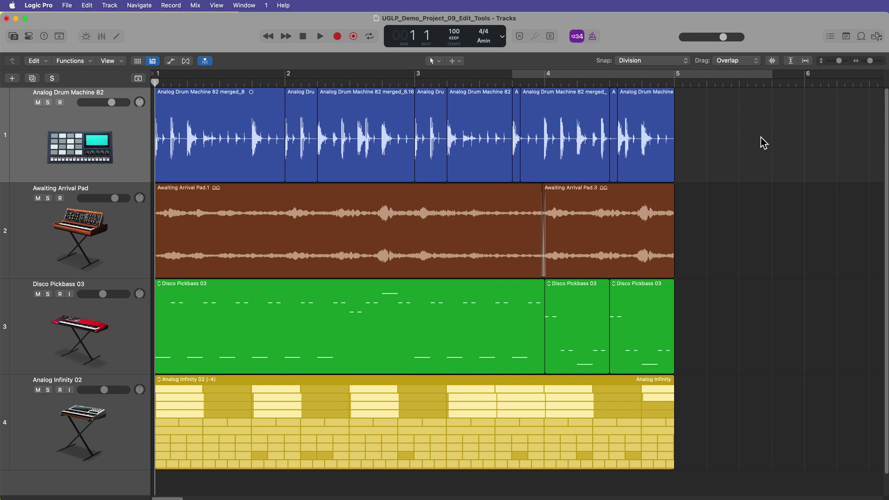
left_click(759, 62)
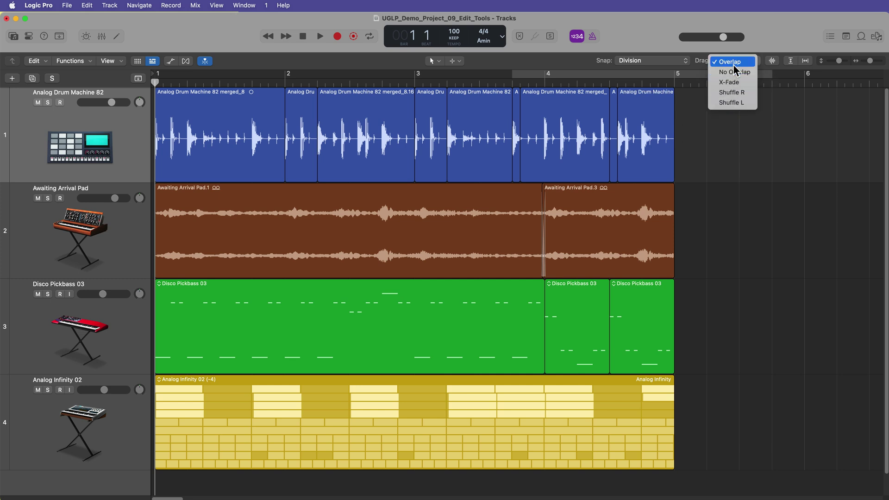
left_click(772, 113)
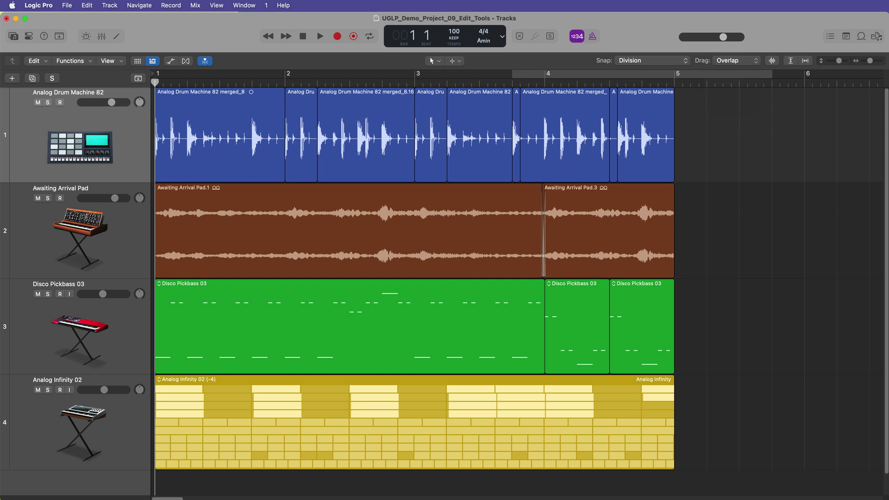
Step: Review the editing tools and snap options, keeping the Marquee tool and Division snapping
left_click(460, 61)
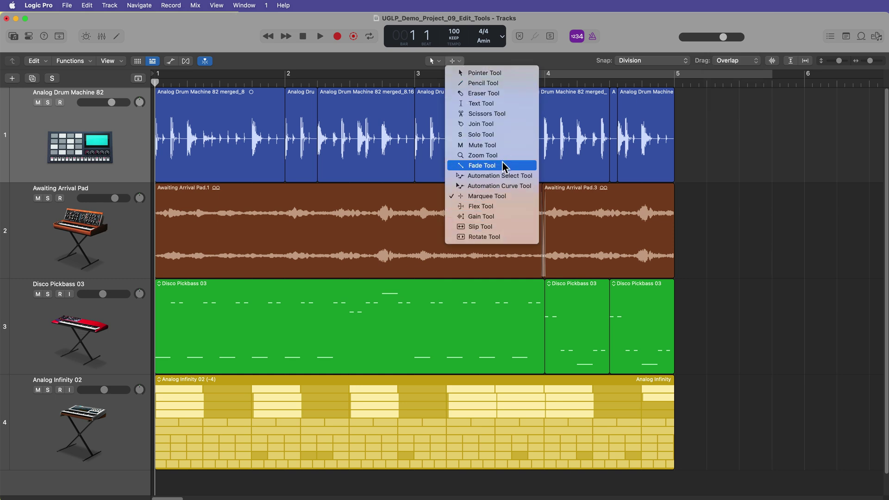
left_click(561, 119)
left_click(672, 62)
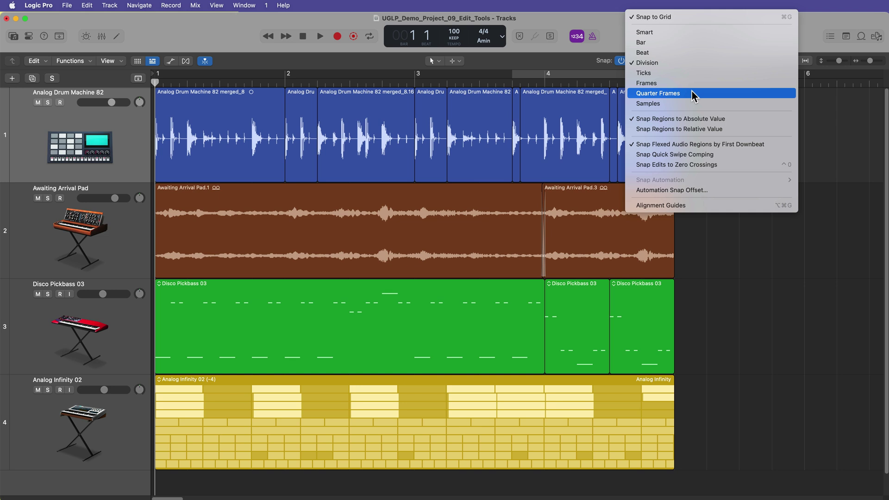
left_click(738, 245)
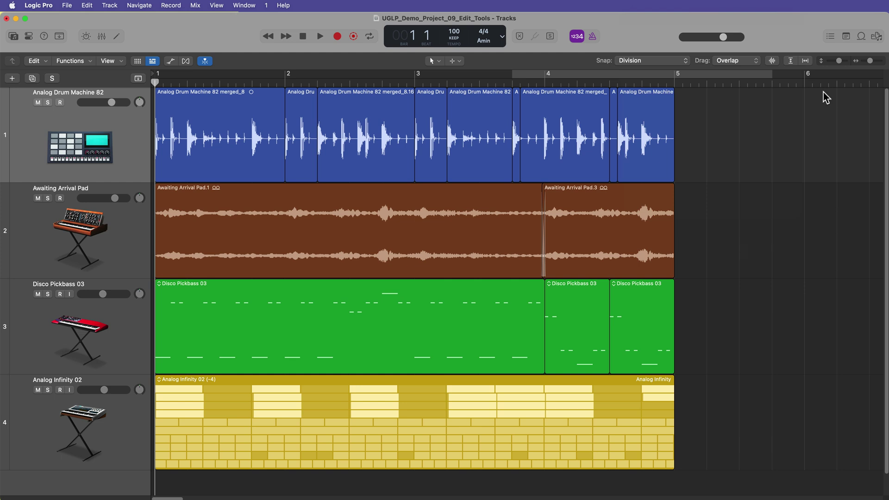
left_click(743, 62)
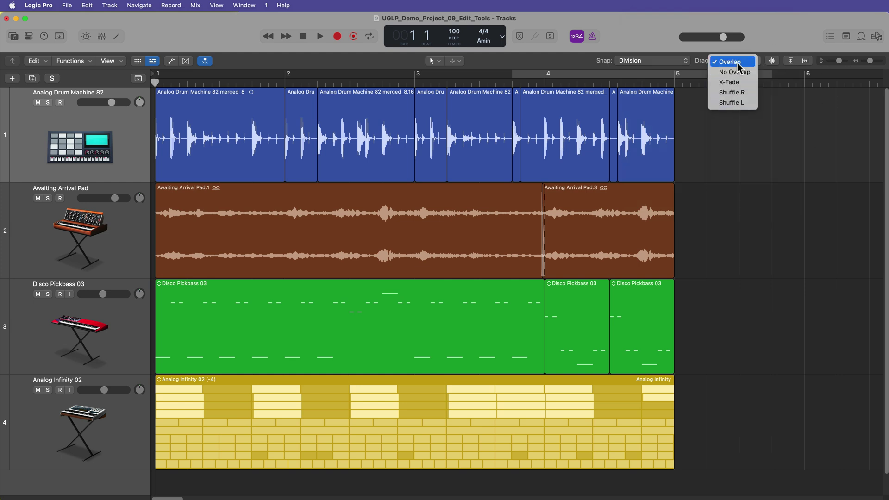
left_click(775, 101)
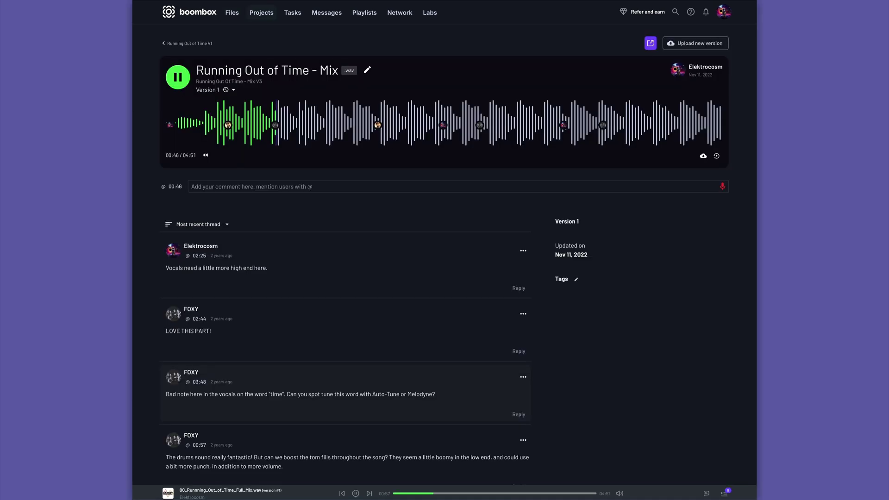
Step: Open the Running Out of Time project and switch the drag mode to X-Fade
mouse_move(276, 132)
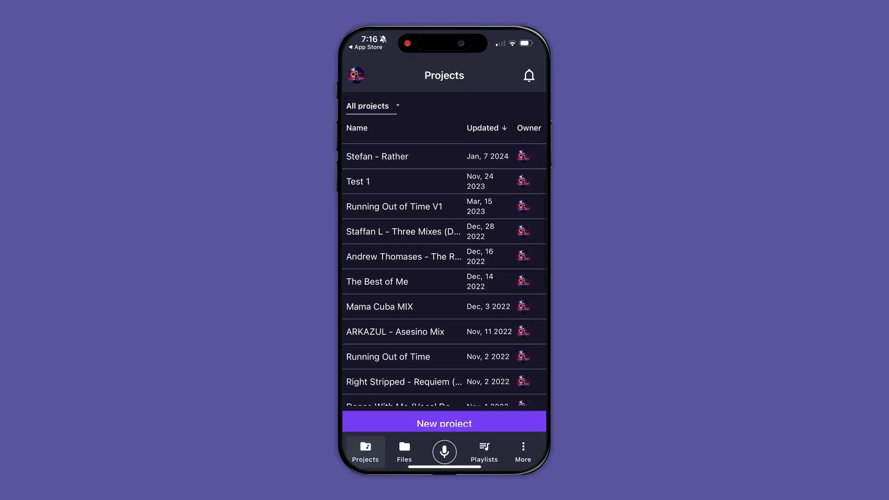
left_click(388, 201)
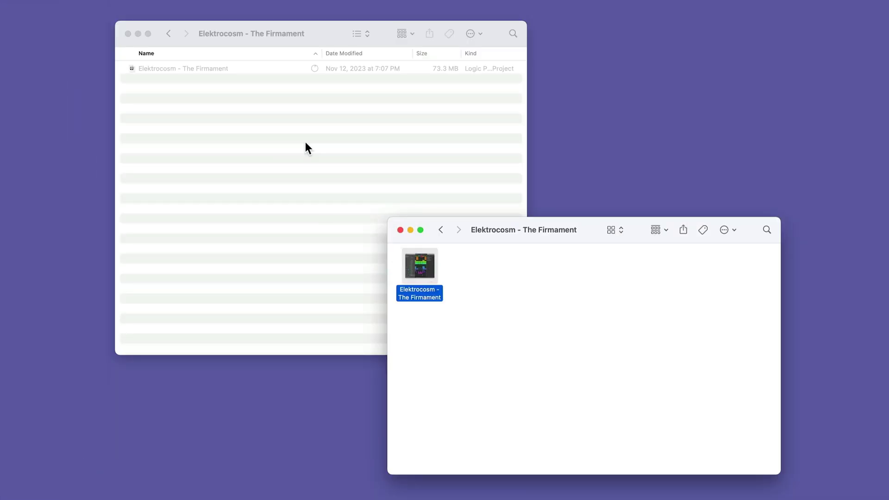
left_click(305, 142)
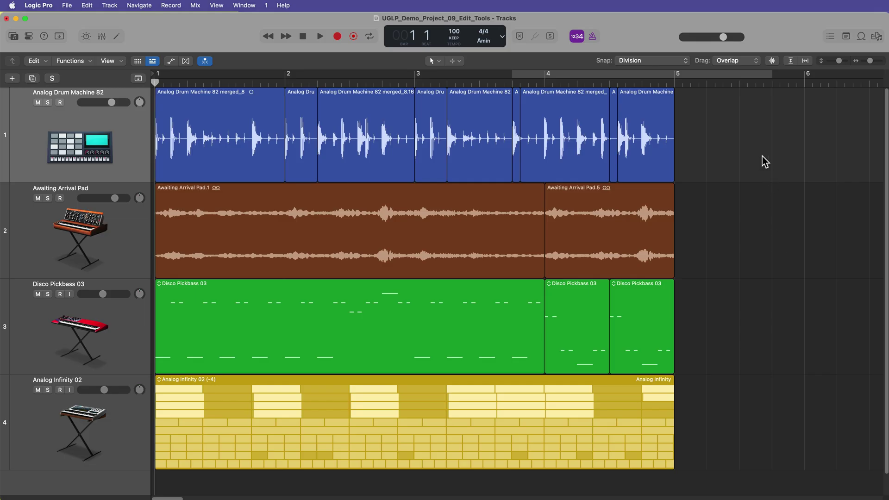
left_click(744, 63)
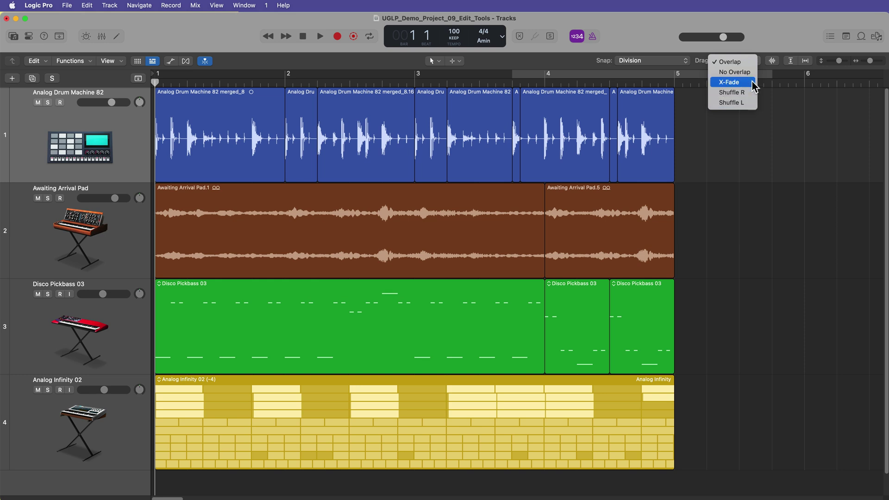
left_click(752, 82)
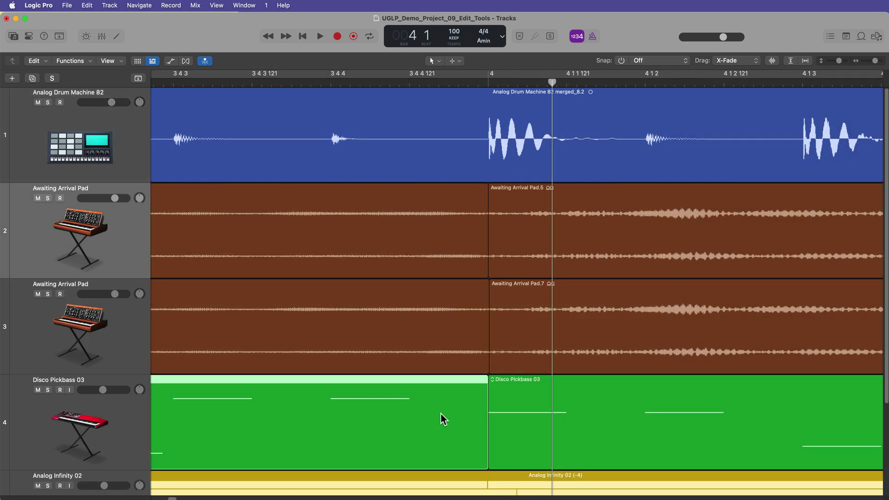
Step: Try extending the pad regions leftward into crossfades, then undo those edits
left_click_drag(492, 246, 444, 245)
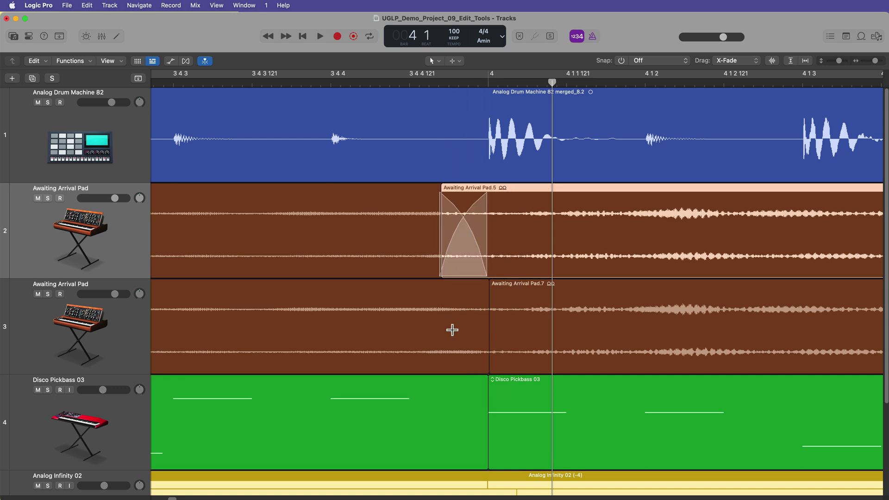
key("super+z")
left_click(529, 347, "shift")
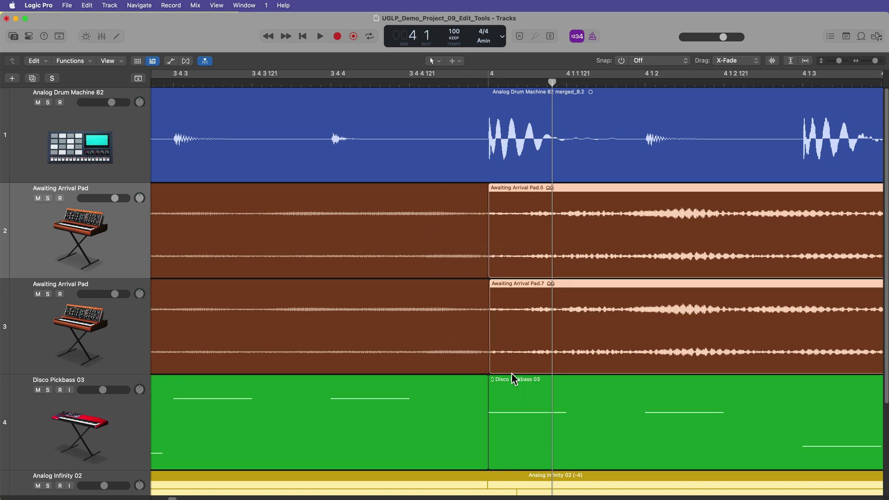
left_click_drag(490, 348, 422, 352)
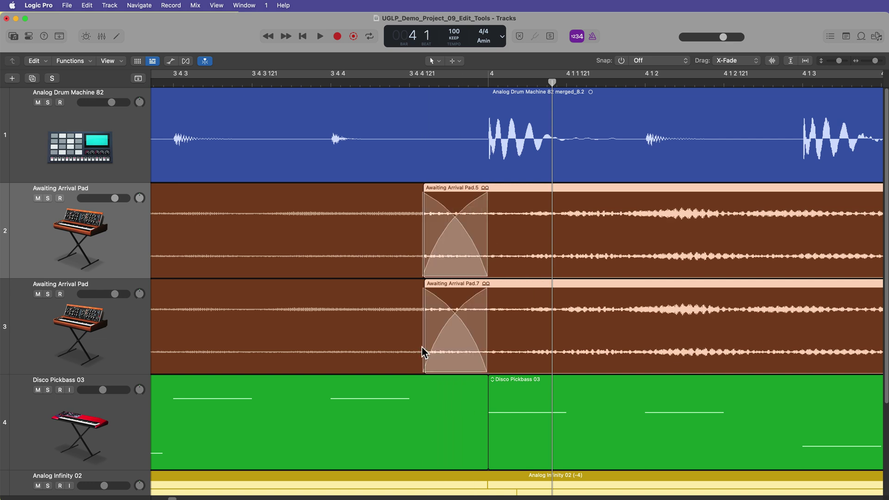
key("super+z")
key("Left")
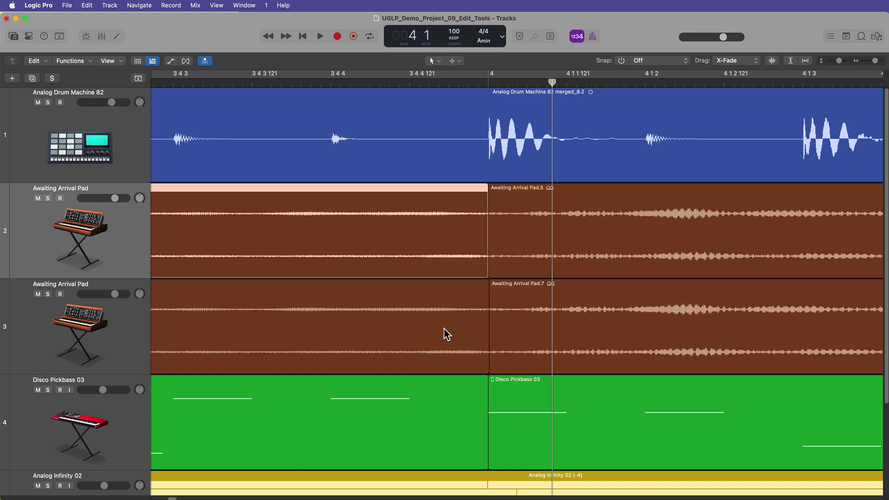
Step: Move the pad junction on both tracks past bar 4 and bow the crossfades asymmetrically
left_click(444, 333, "shift")
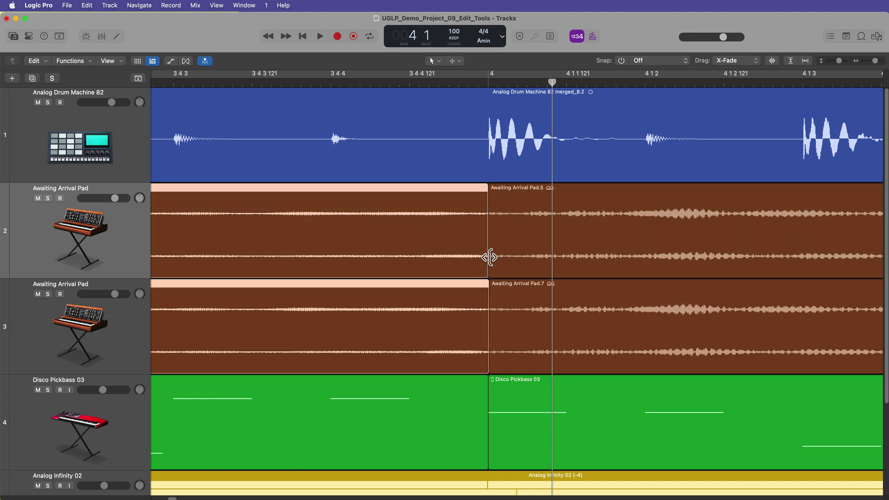
left_click_drag(487, 256, 551, 262)
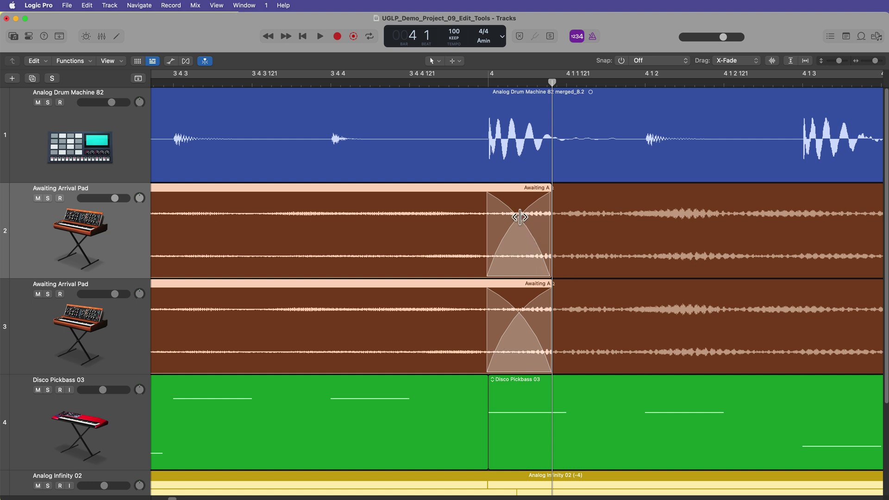
left_click_drag(520, 217, 473, 203)
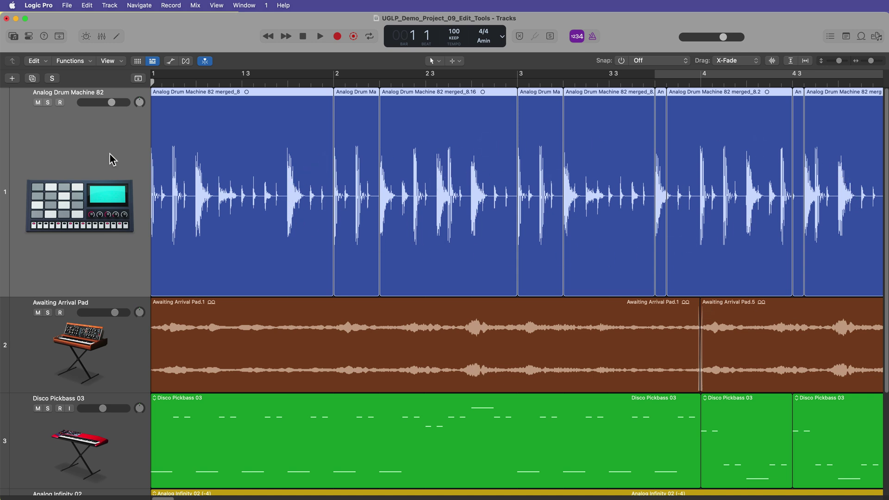
Step: Select all Analog Drum Machine 82 regions and drag their joins to crossfade just before bar 2
scroll(366, 199, "left", 1)
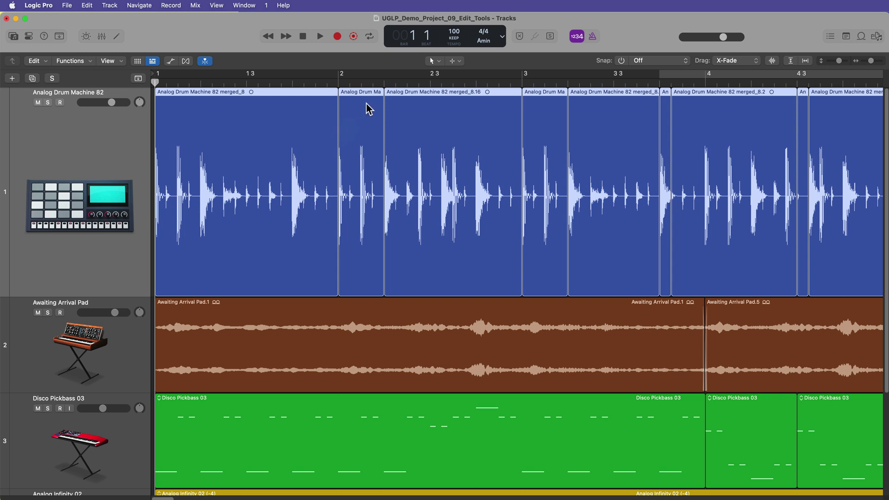
scroll(482, 169, "right", 5)
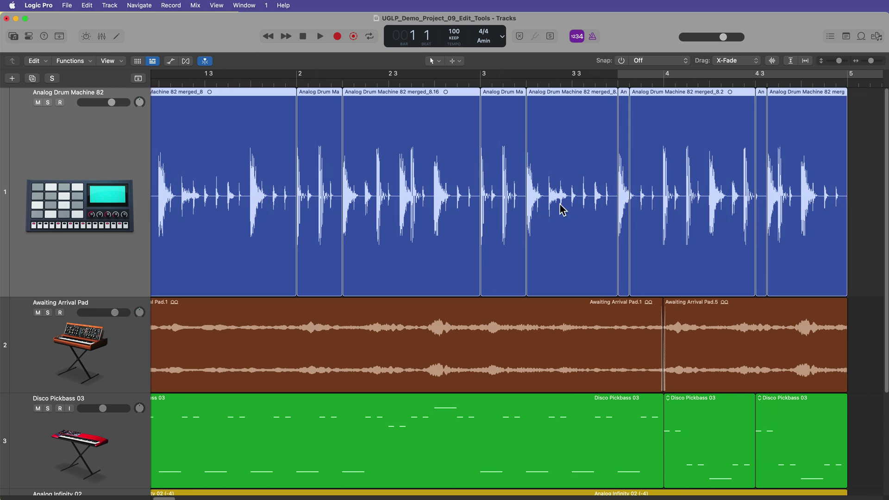
left_click(865, 191)
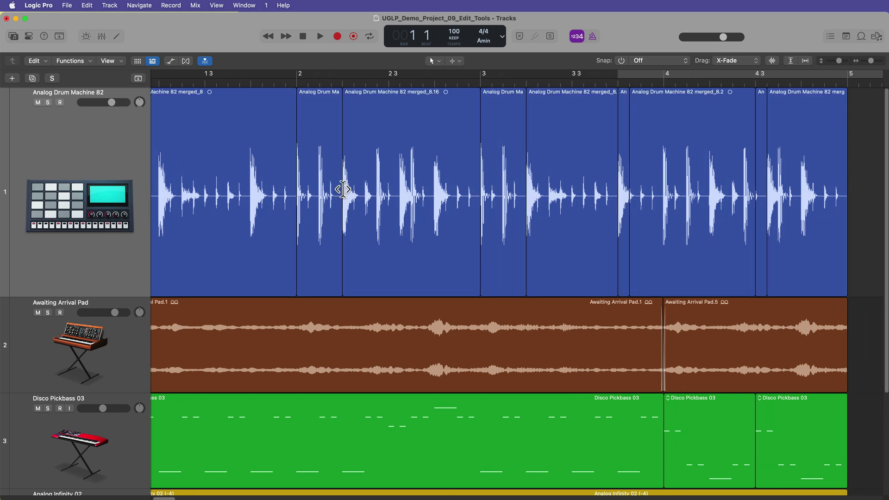
left_click_drag(869, 174, 222, 203)
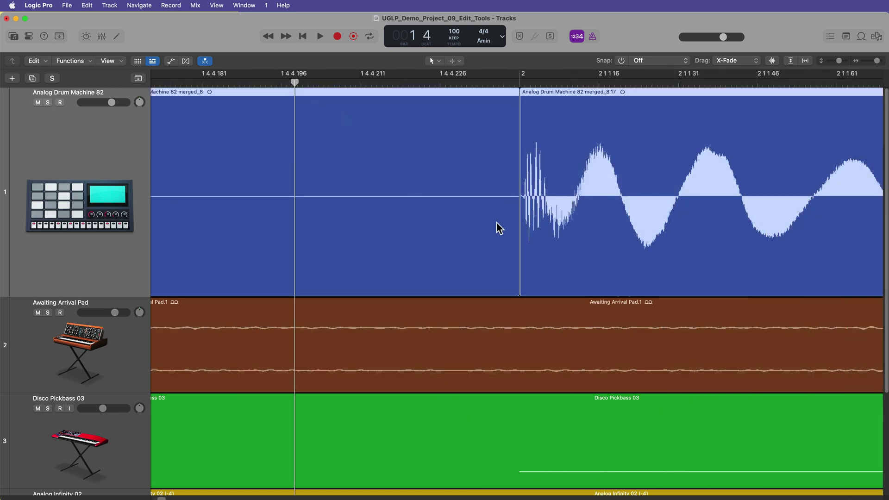
left_click_drag(520, 230, 486, 234)
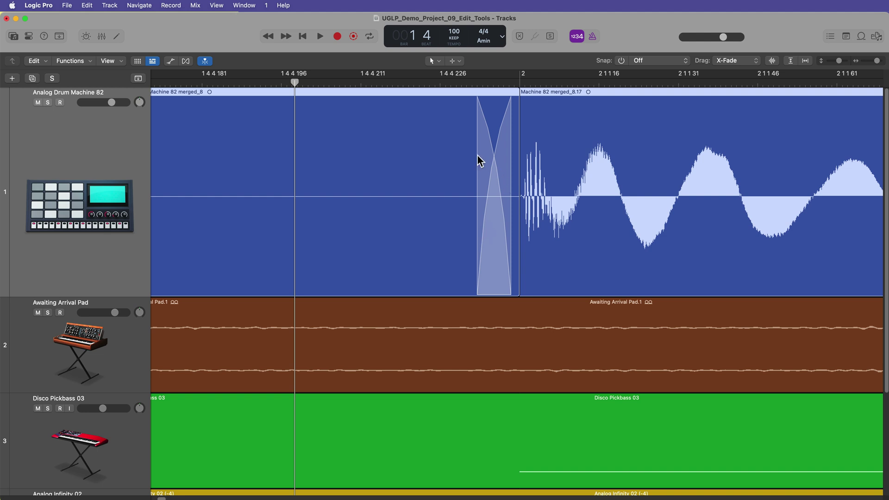
key("super+Left")
key("super+Left")
key("super+Left")
key("super+Left")
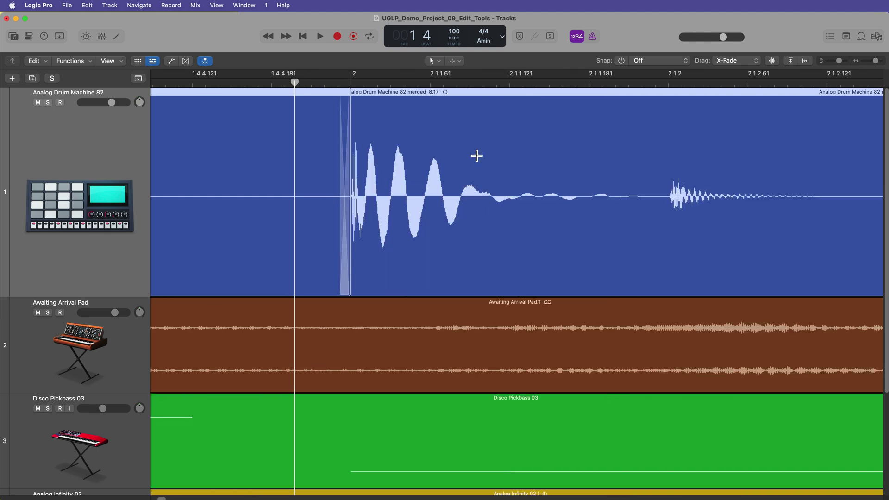
key("super+Left")
key("super+Left")
key("super+Left")
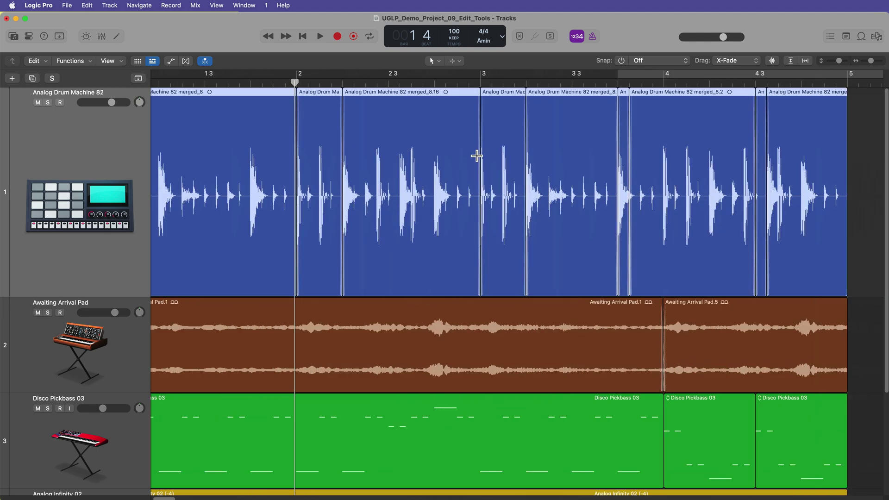
scroll(479, 155, "left", 3)
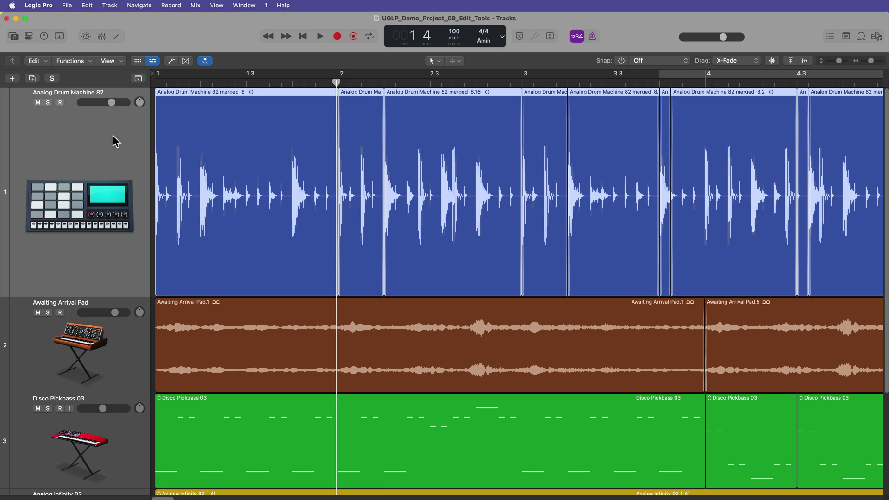
Step: Merge the drum pieces with Cmd-J, then undo to restore the separate regions
key("super+j")
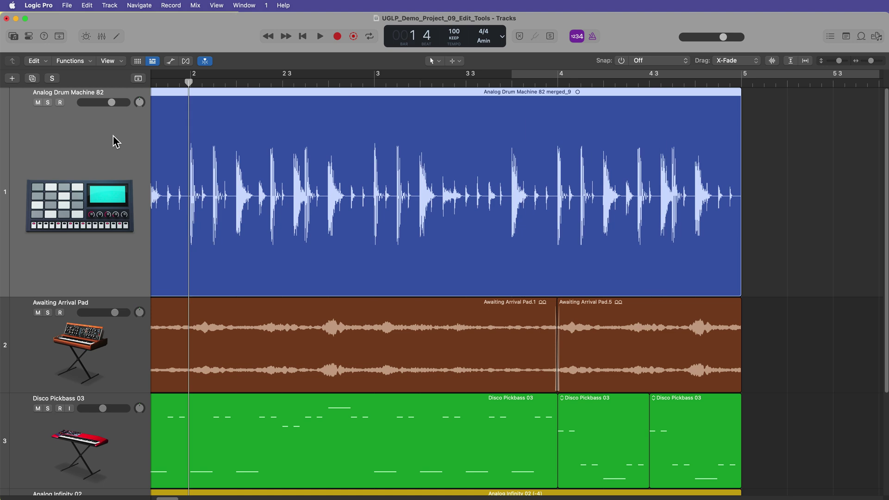
key("Return")
key("super+z")
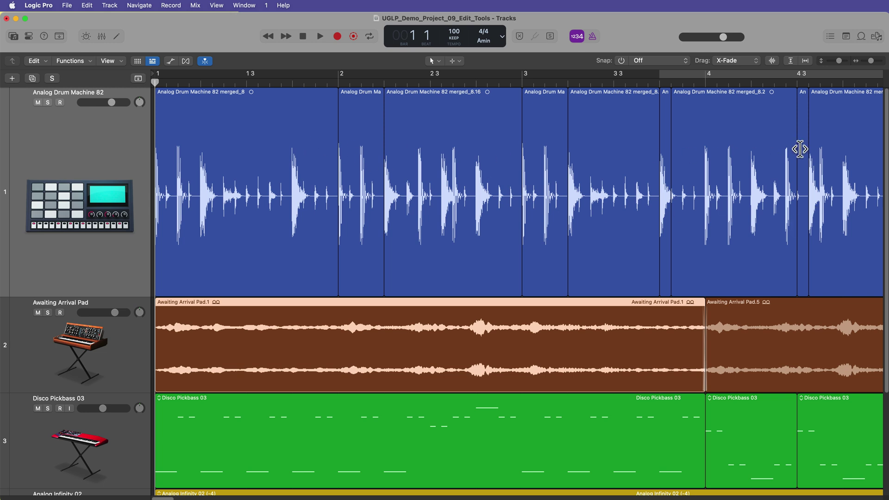
Step: Select the drum regions and drag the bar 2 crossfade earlier, before the cut
left_click(122, 142)
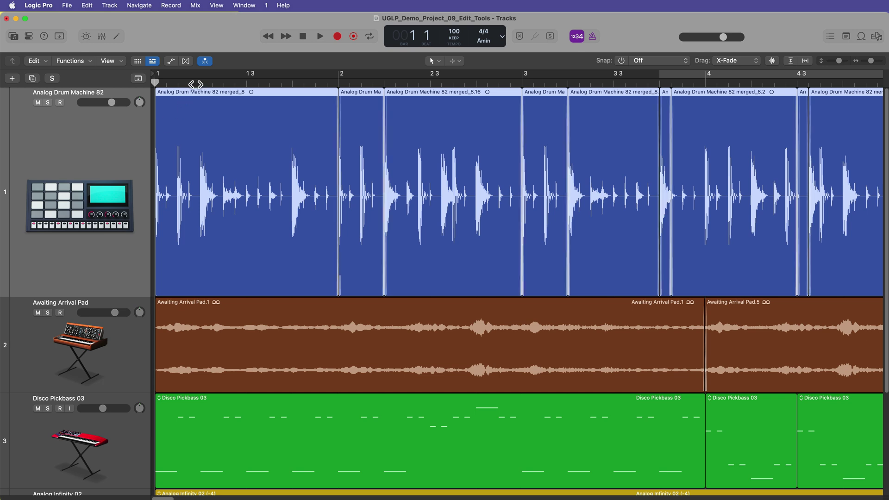
left_click(337, 82)
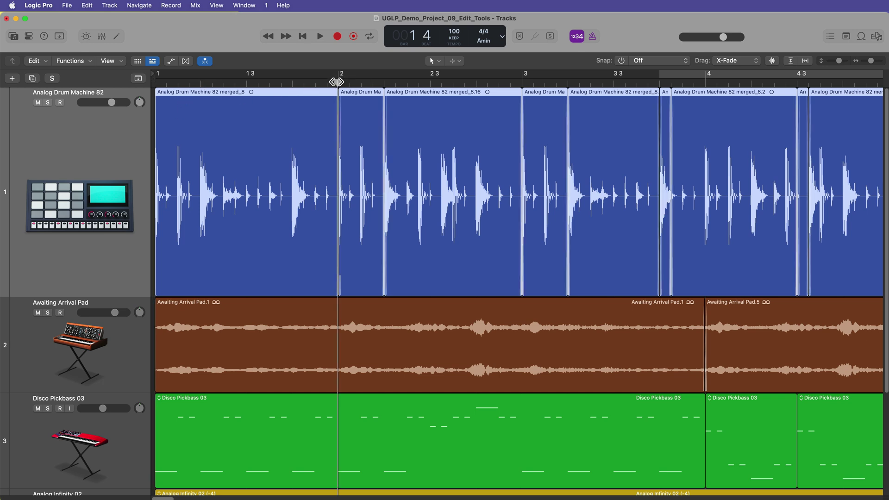
scroll(338, 82, "up", 10)
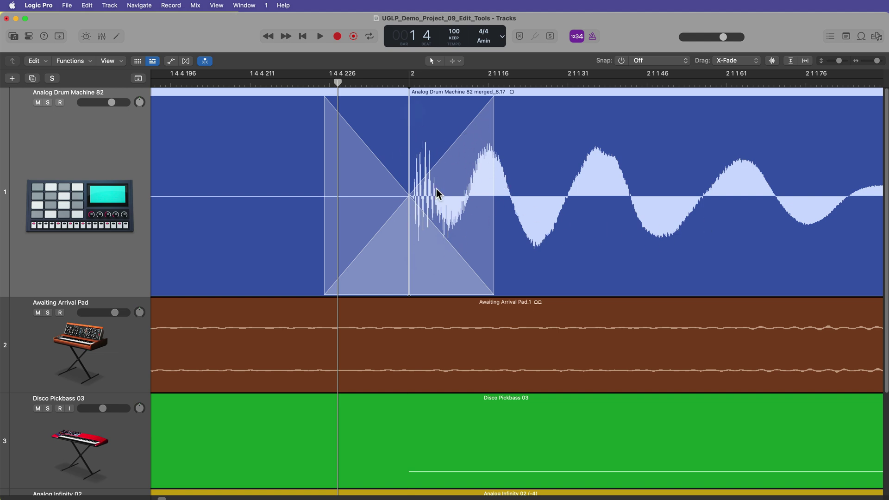
left_click_drag(407, 261, 341, 259)
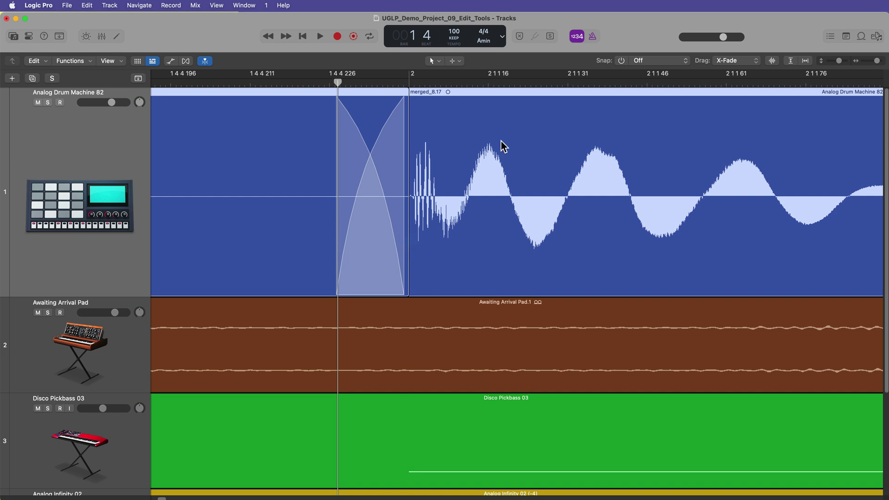
key("Return")
key("z")
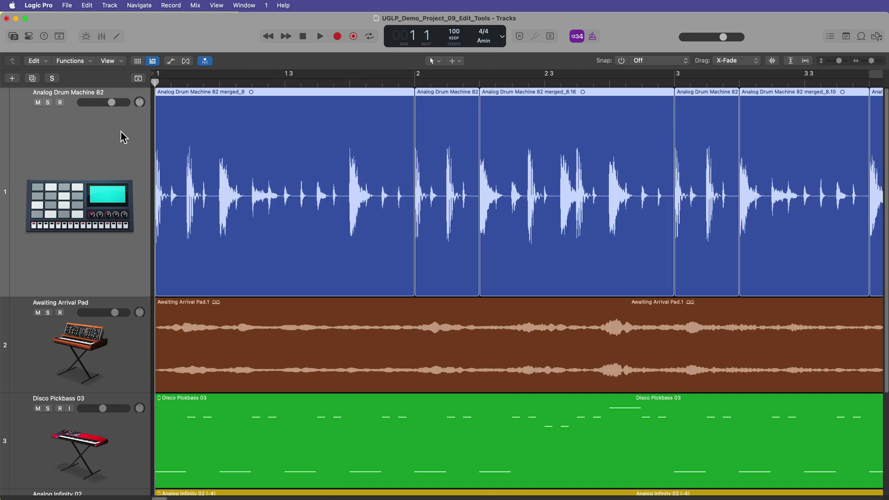
Step: Check the 8 ms Crossfade Time in Settings > Audio > Editing, then zoom in on bar 2
left_click(46, 7)
mouse_move(46, 34)
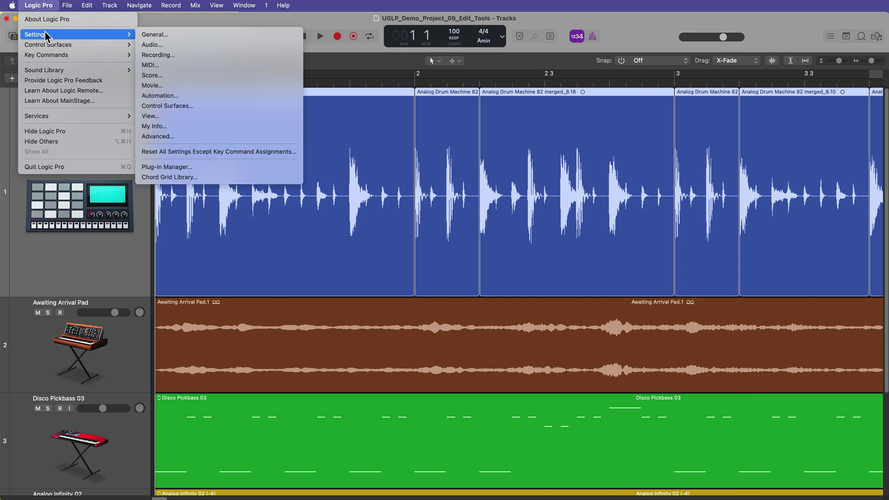
left_click(159, 45)
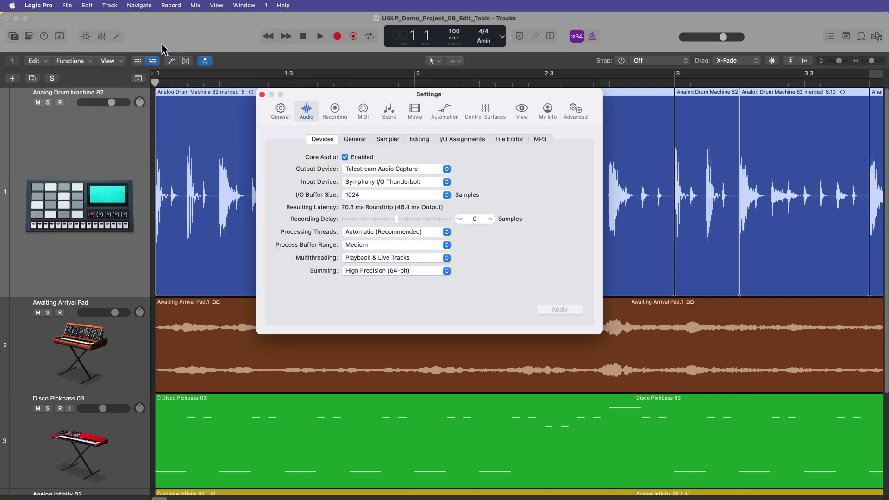
left_click(419, 140)
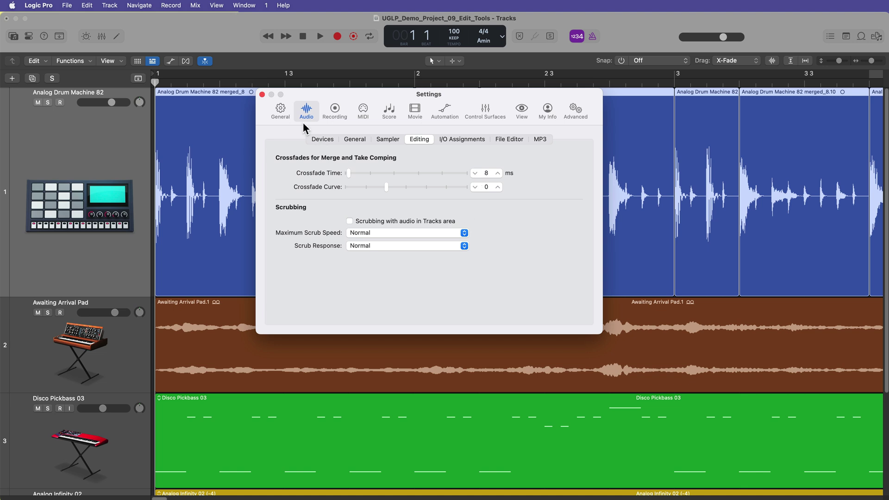
left_click(262, 94)
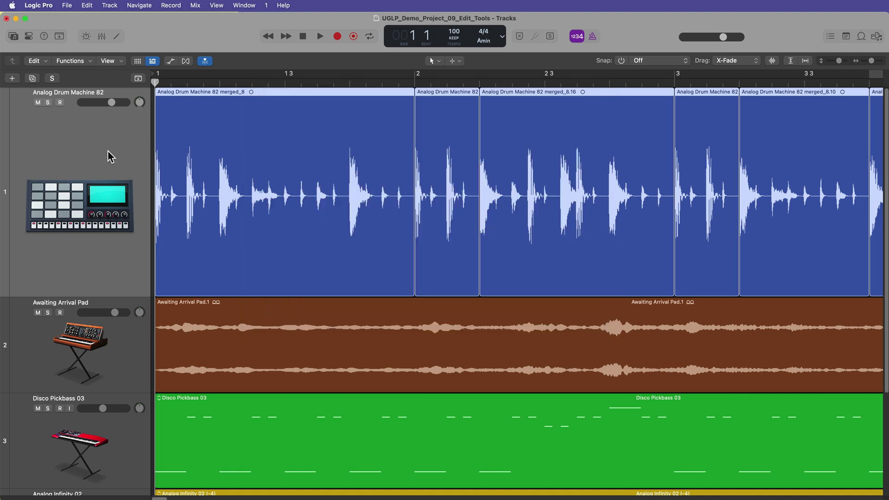
left_click(413, 81)
key("super+Right")
key("super+Right")
key("super+Right")
key("super+Right")
key("super+Right")
key("super+Right")
key("super+Right")
key("super+Right")
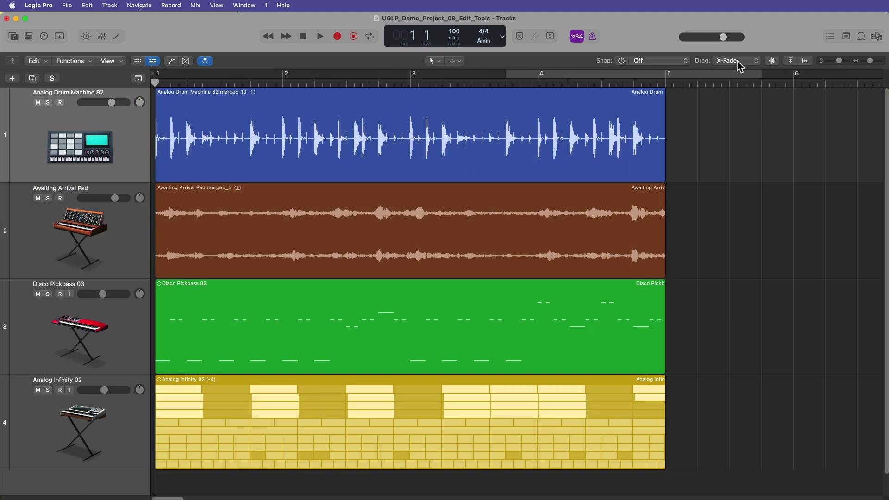
Step: Switch the region drag mode from X-Fade to No Overlap
left_click(737, 61)
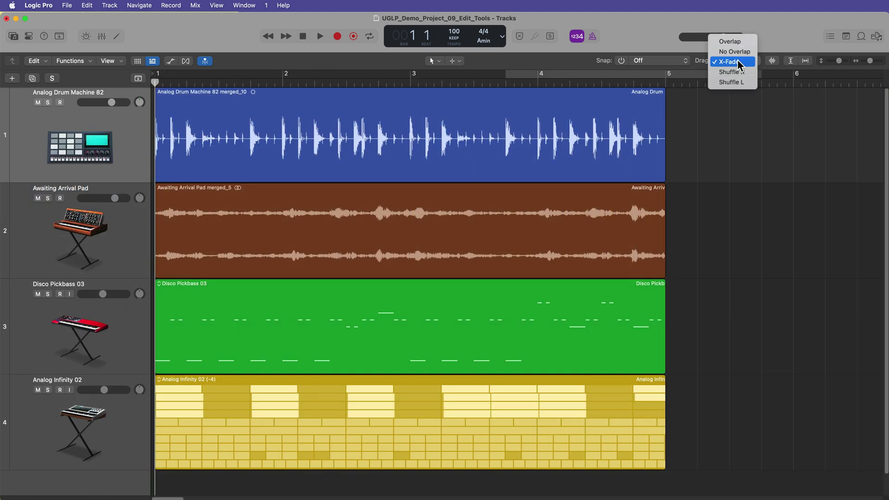
left_click(749, 52)
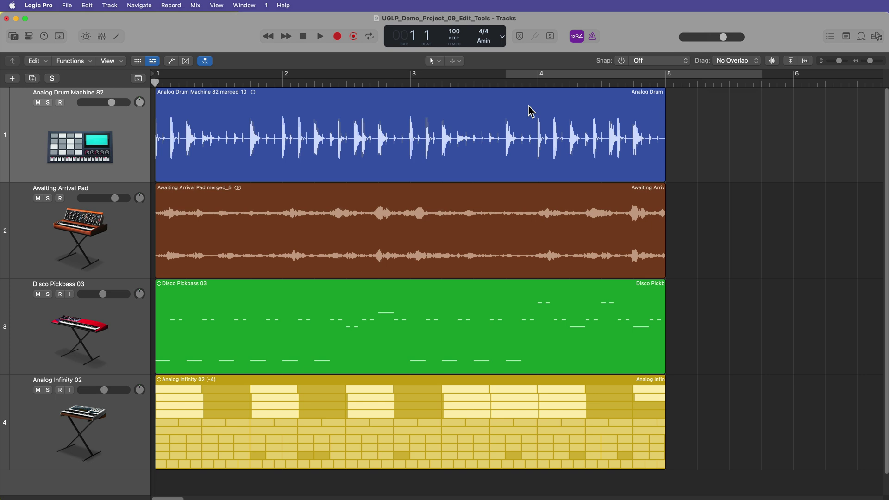
Step: Make the drum track taller and test a bar 3–4 range selection
left_click_drag(137, 184, 280, 263)
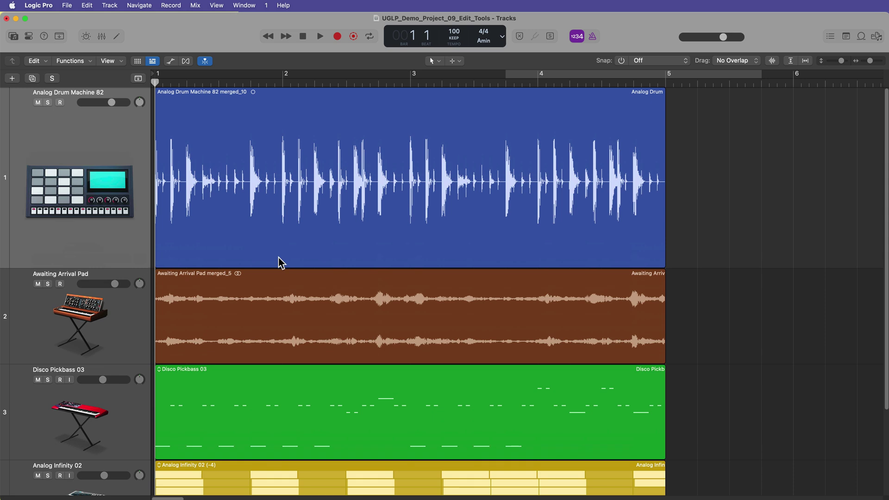
left_click_drag(411, 99, 539, 125)
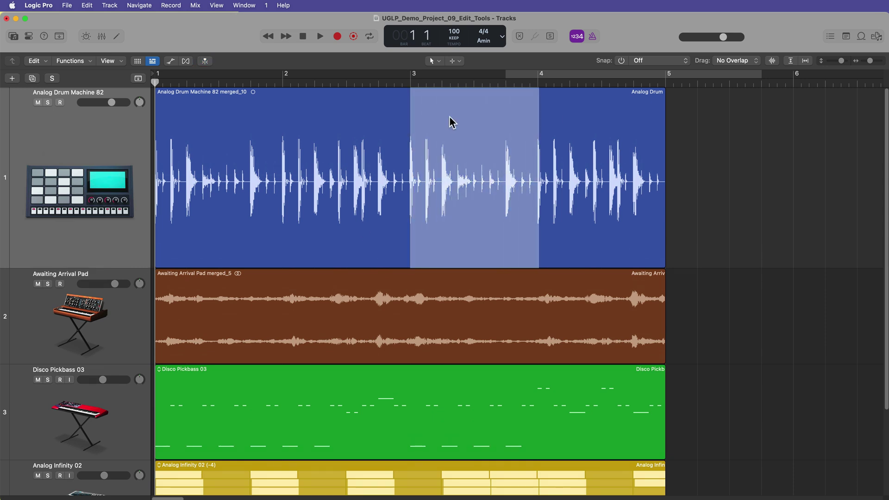
left_click(689, 152)
Step: Turn snapping on at Bar and cut the drum region at bars 3 and 4
left_click(621, 61)
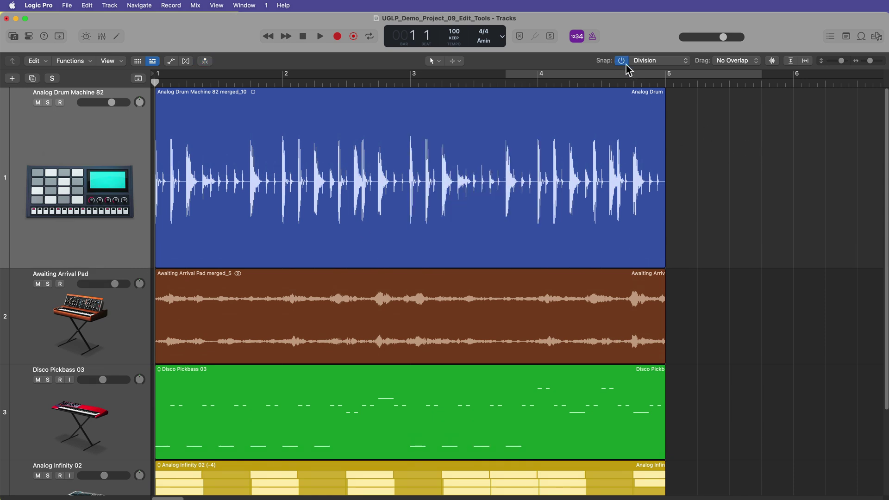
left_click(667, 61)
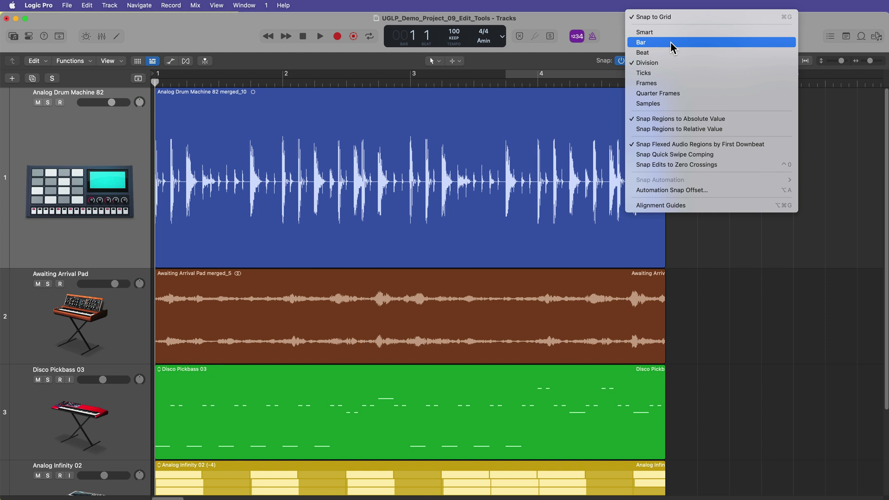
left_click(671, 43)
left_click_drag(412, 99, 519, 254)
left_click(463, 180)
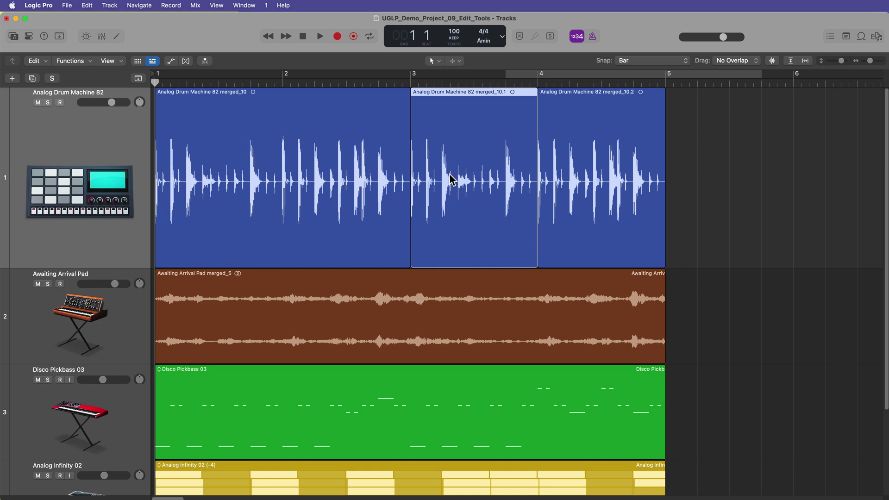
Step: Cut the drum region at bar 2 and try moving that piece to bar 5, then undo
left_click(232, 169)
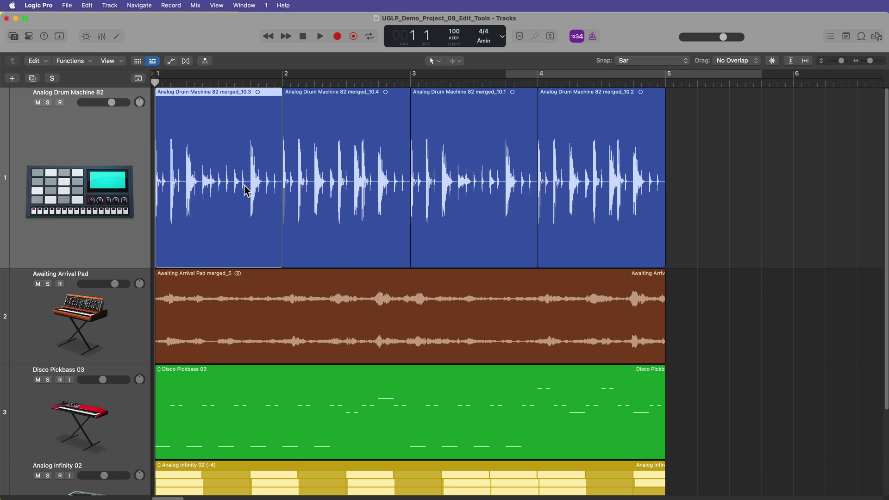
left_click_drag(244, 190, 746, 192)
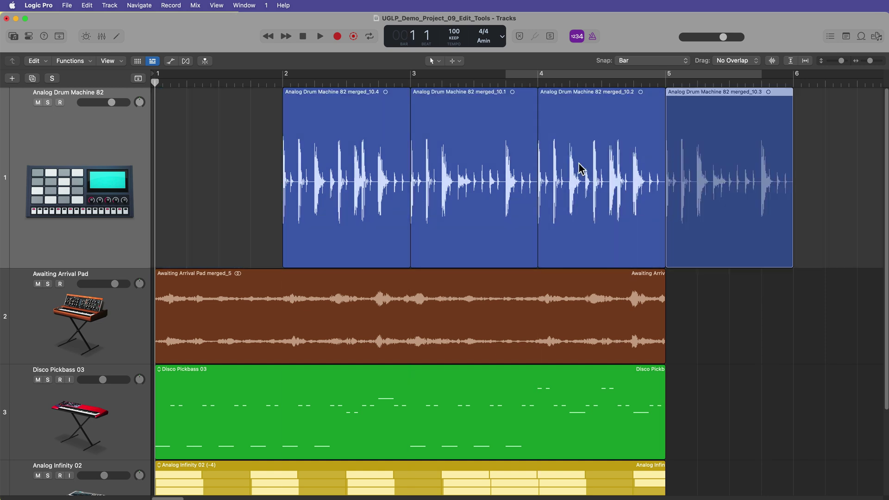
key("super+z")
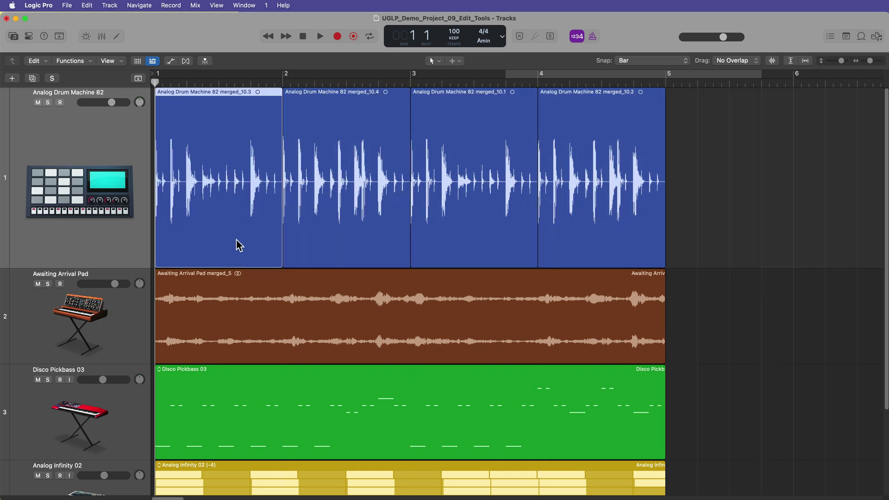
left_click(300, 134)
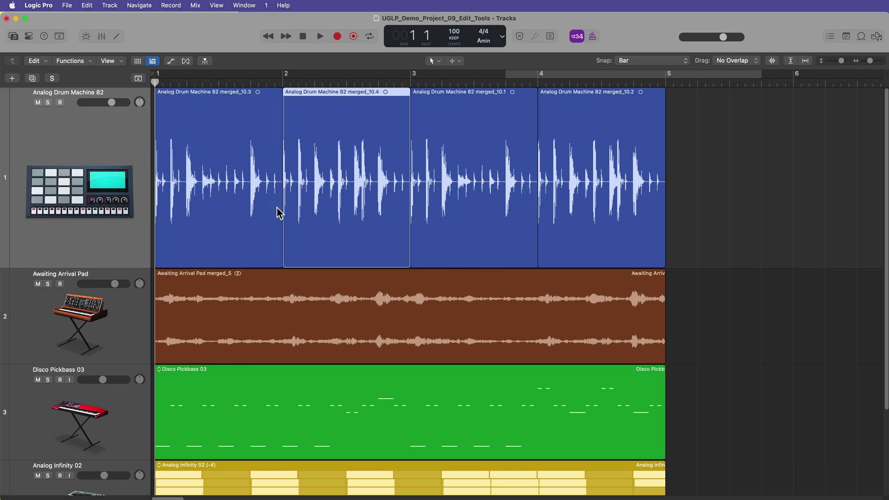
key("shift+super+z")
key("super+z")
key("super+z")
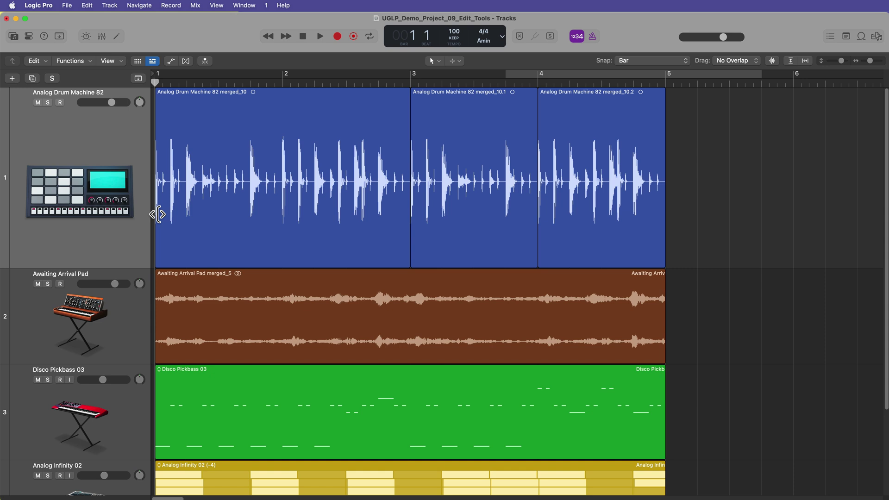
Step: Trim the drum region start to bar 2, then undo everything back to one merged_10 region
left_click_drag(157, 214, 284, 211)
left_click(449, 168)
key("super+z")
left_click(172, 178)
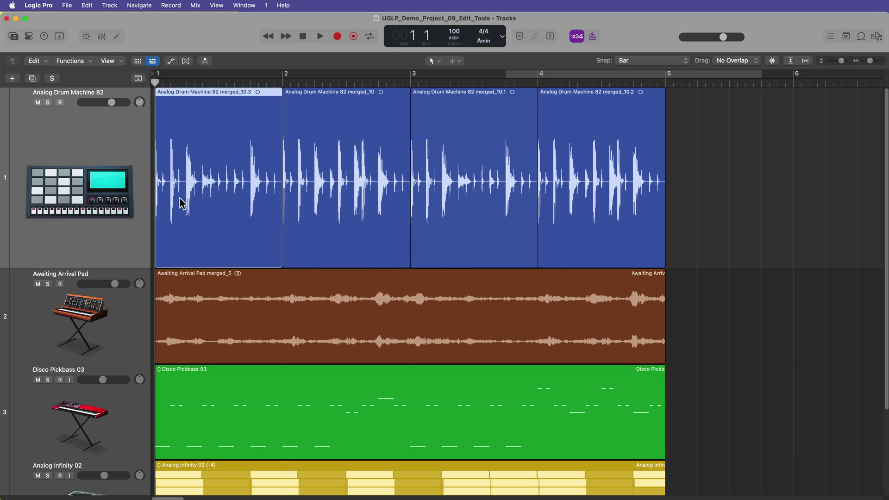
key("super+z")
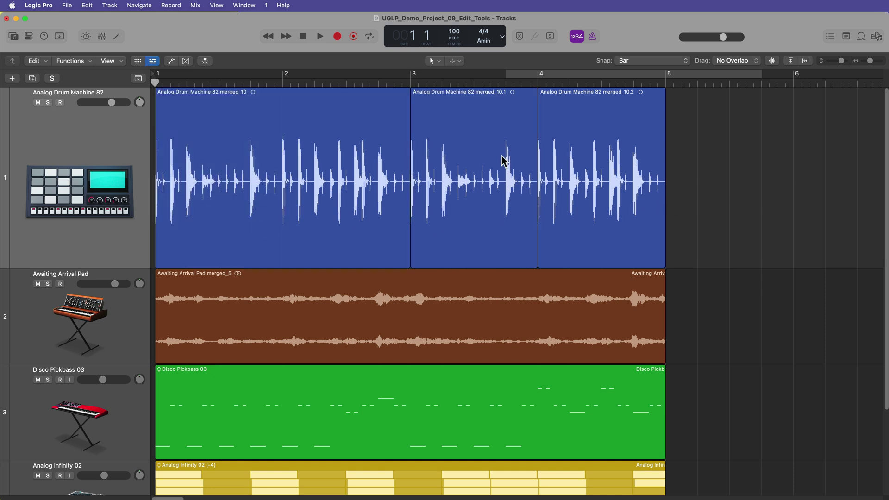
key("super+z")
key("super+z")
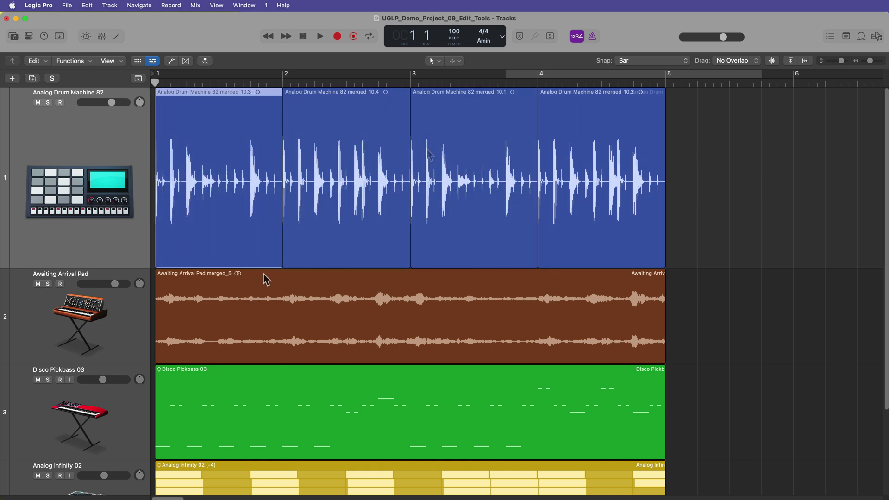
key("super+Right")
key("super+Right")
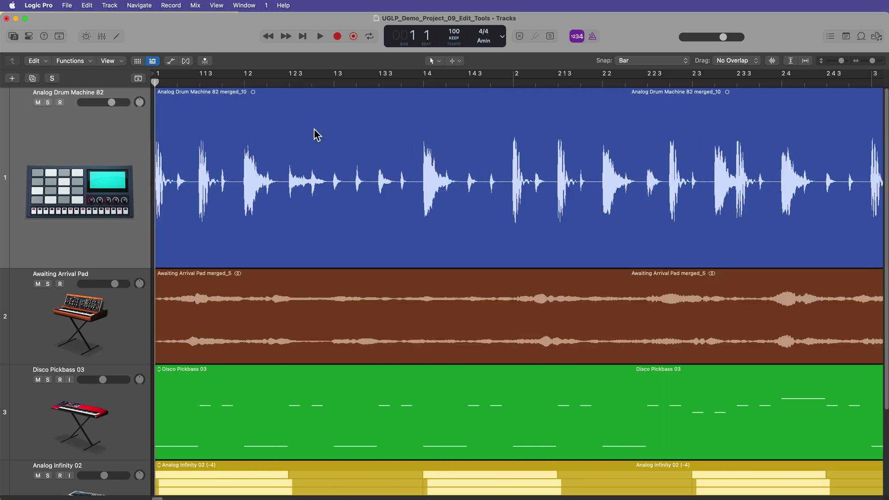
Step: Set snapping to Division and move a short bar 2 drum slice near the track start
left_click(648, 62)
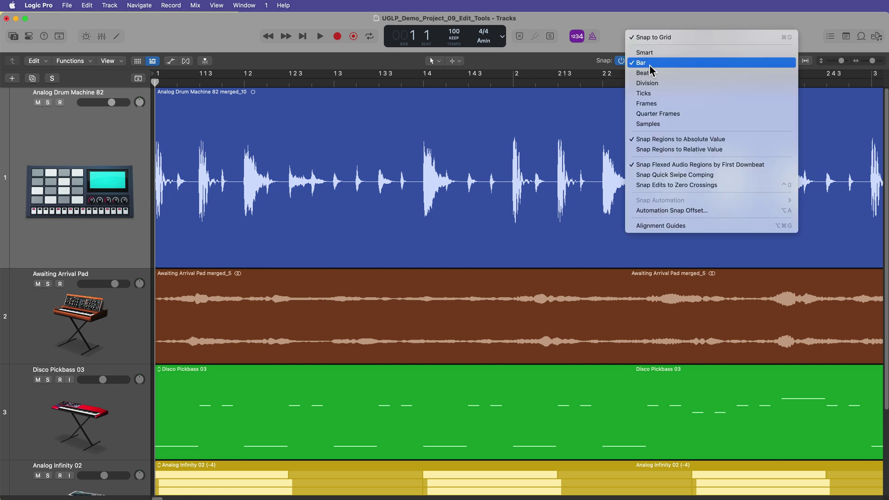
left_click(669, 84)
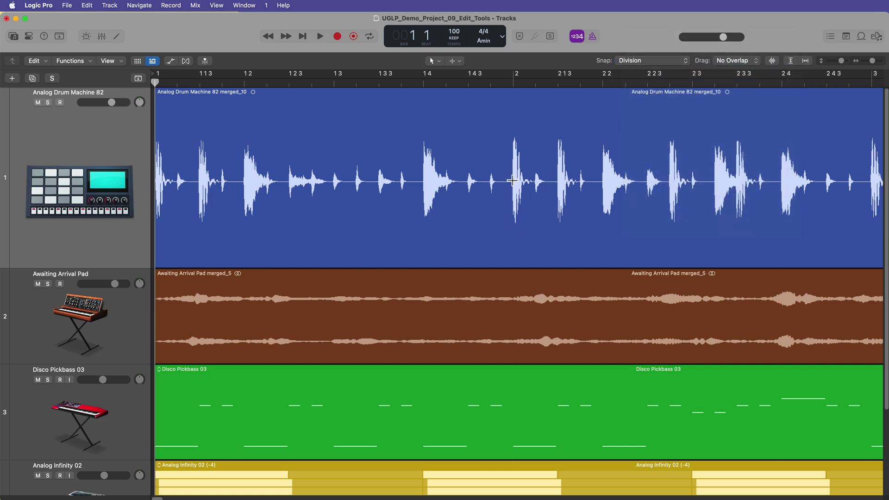
left_click_drag(514, 181, 533, 183)
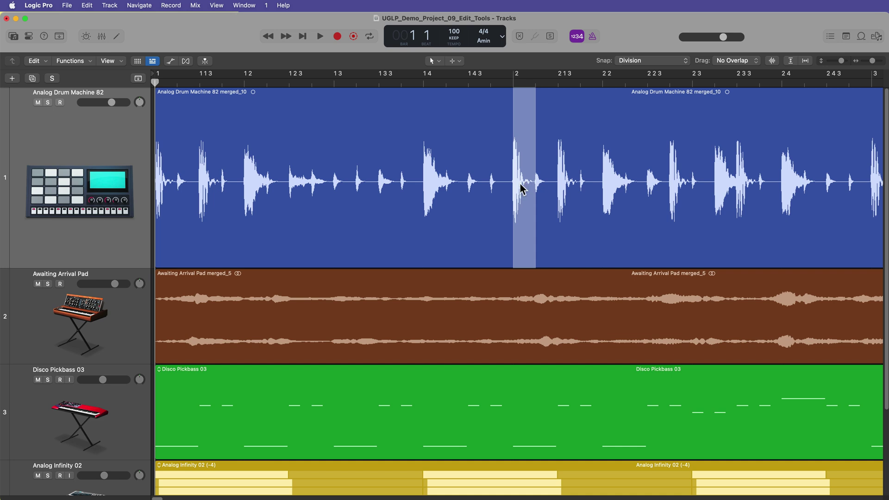
left_click_drag(520, 187, 190, 207)
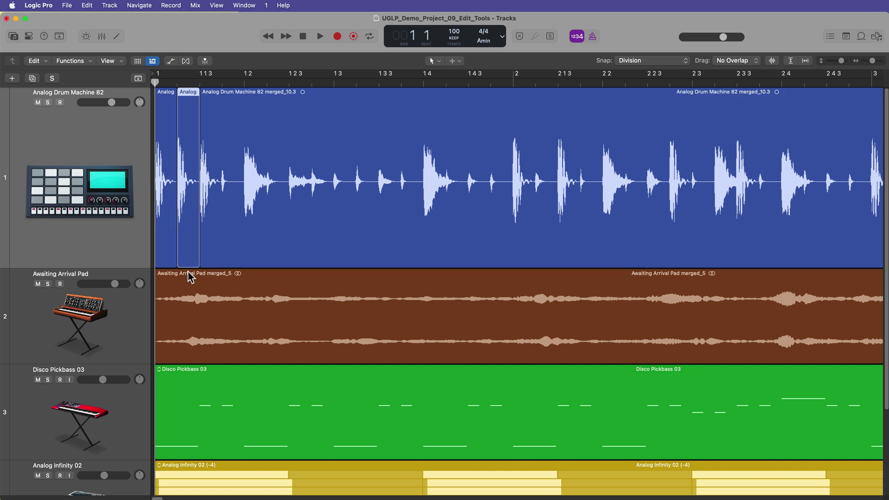
Step: Solo the drum track and play back the rearranged drums
left_click(51, 196)
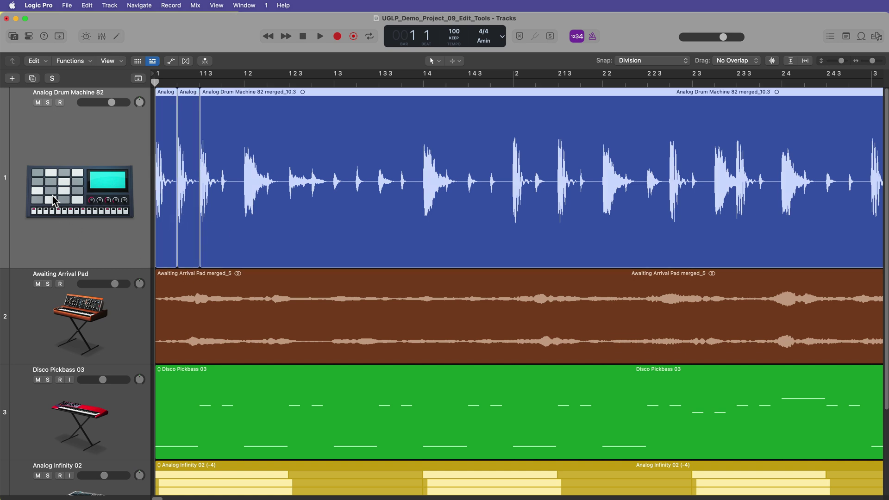
key("s")
key("space")
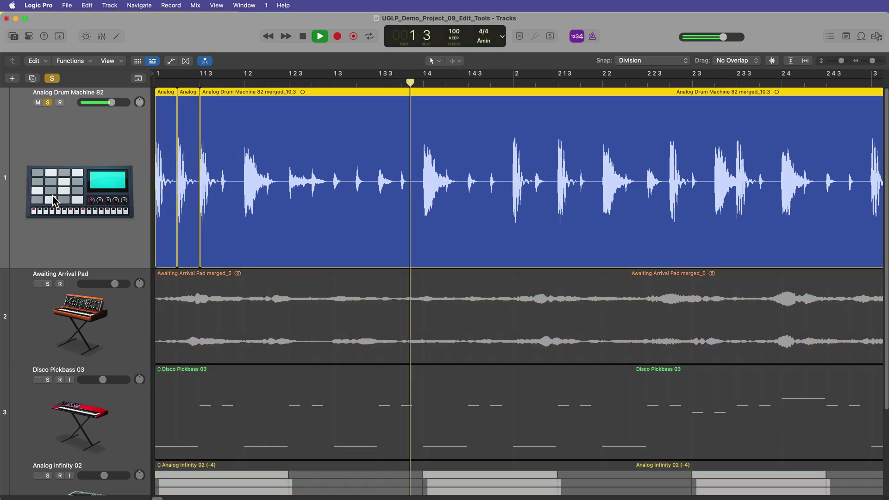
key("space")
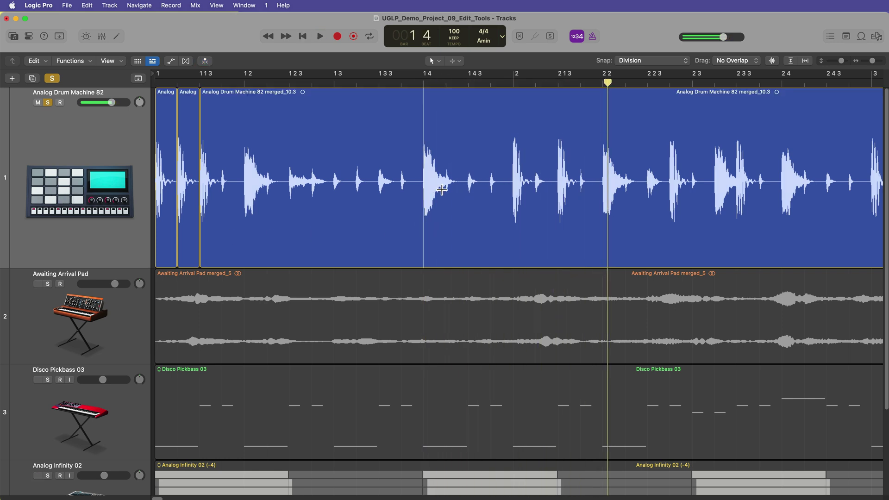
Step: Split off beats 1.4–1.4.3, shift them one beat later, and audition the result
left_click_drag(423, 187, 491, 208)
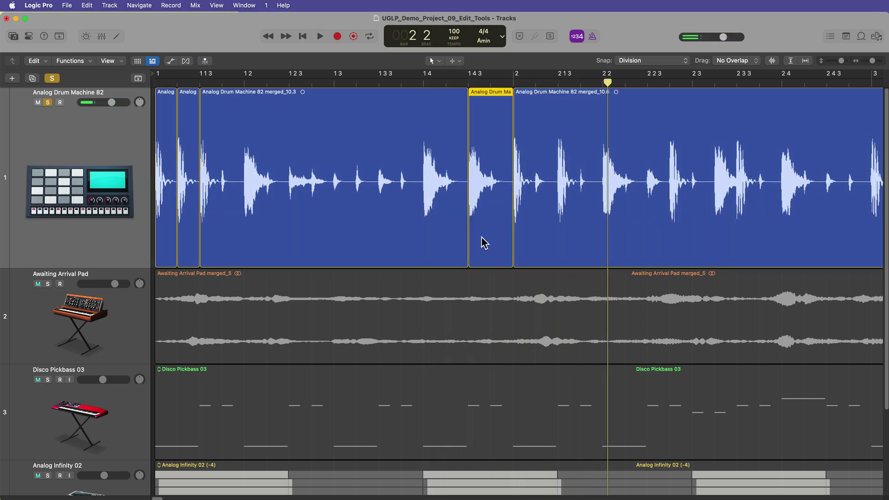
key("Return")
key("space")
left_click(123, 217)
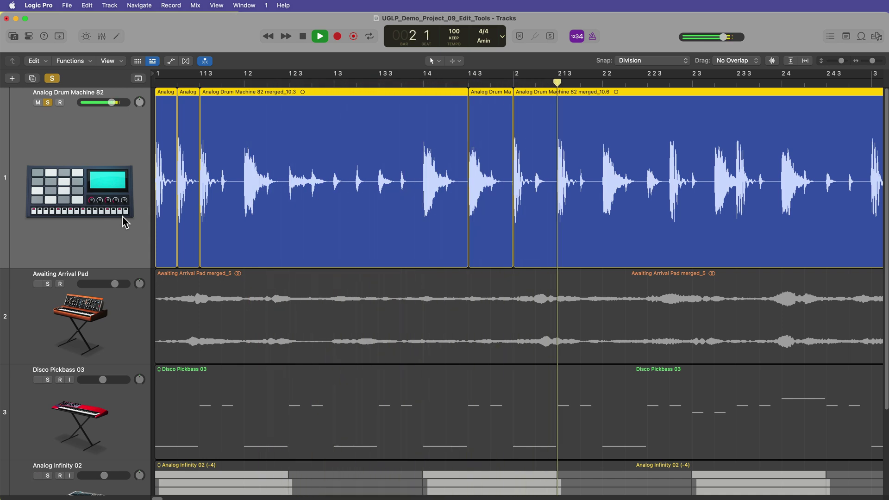
key("space")
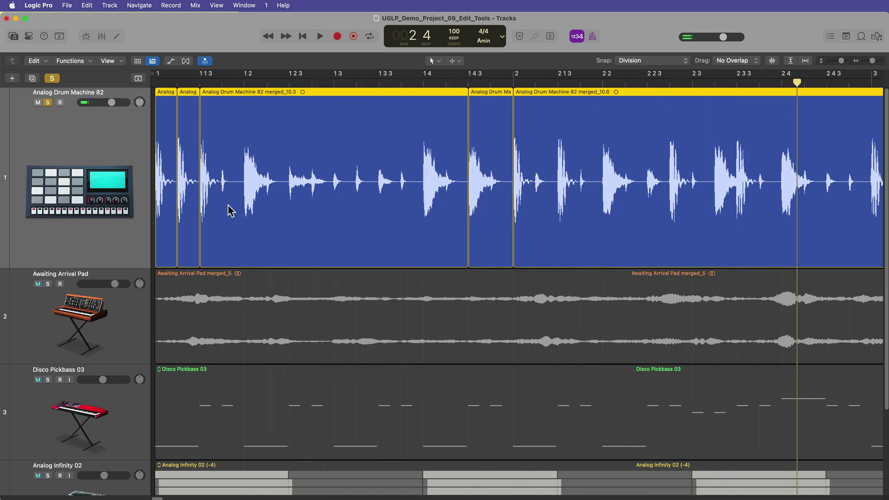
left_click(291, 329)
left_click(280, 176)
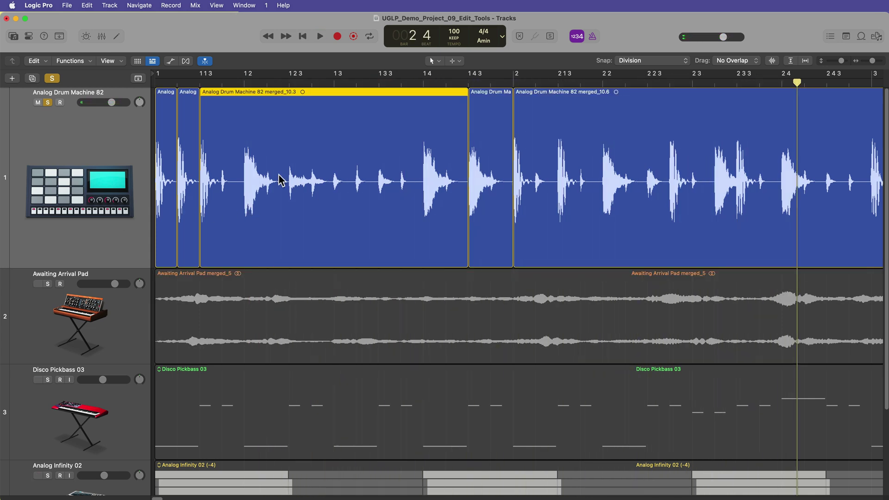
left_click(493, 163)
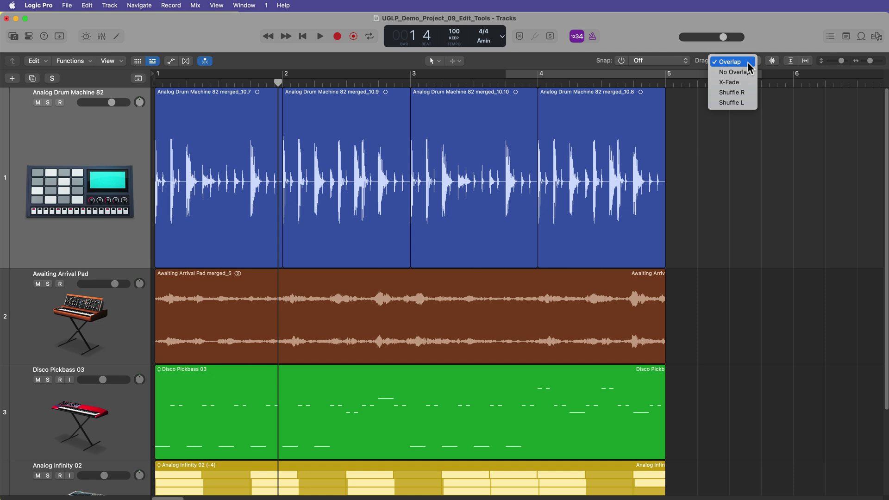
Step: Keep Overlap drag mode and extend merged_10.9's start back over merged_10.7
left_click(710, 137)
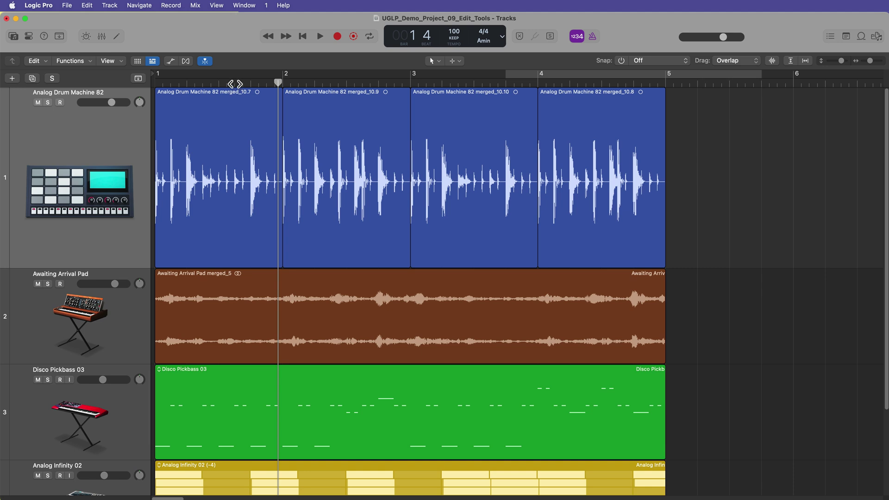
key("super+Right")
key("super+Right")
key("super+Right")
key("super+Right")
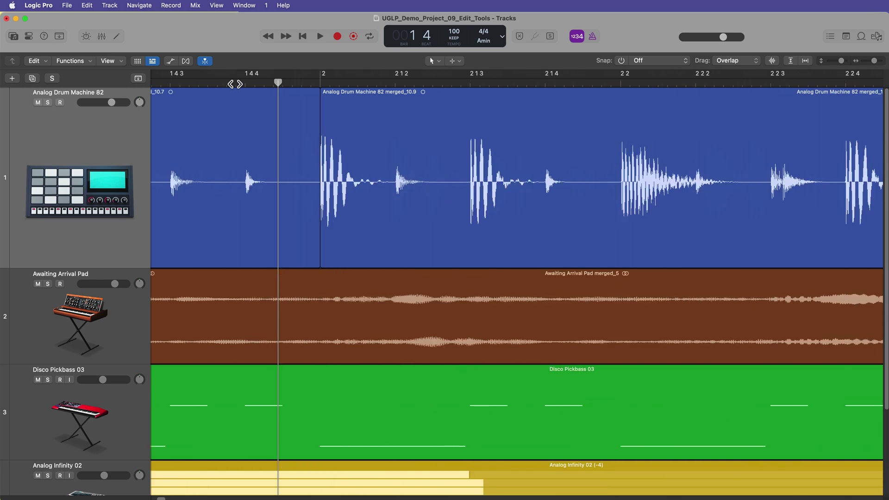
scroll(291, 215, "left", 5)
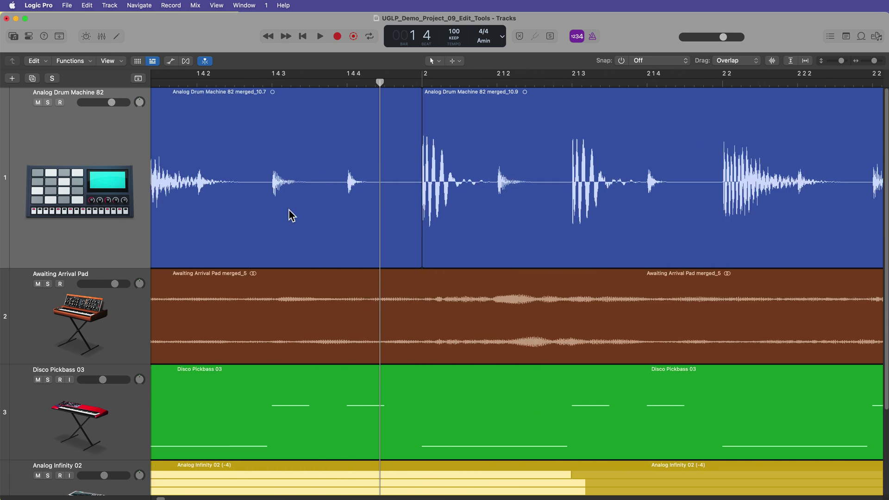
left_click(288, 82)
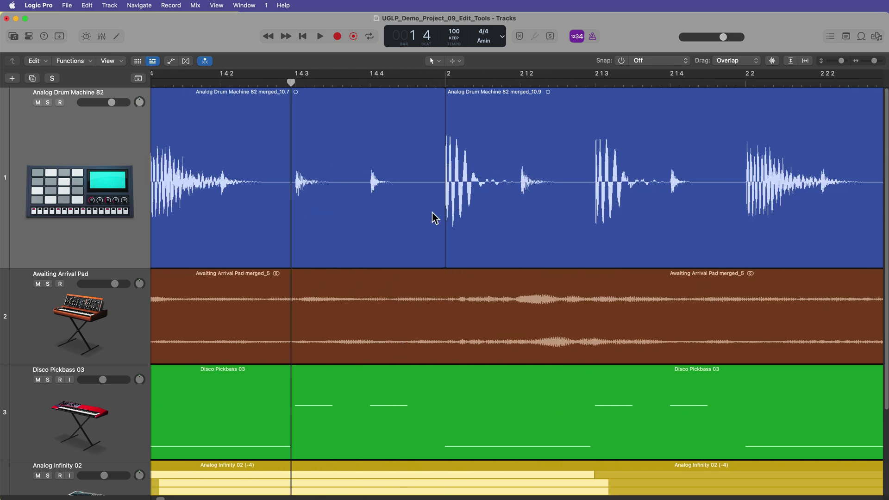
left_click_drag(438, 227, 787, 225)
Step: Toggle undo and redo repeatedly to compare the boundary with and without the extension
key("super+Left")
key("super+Left")
key("super+Left")
key("super+Left")
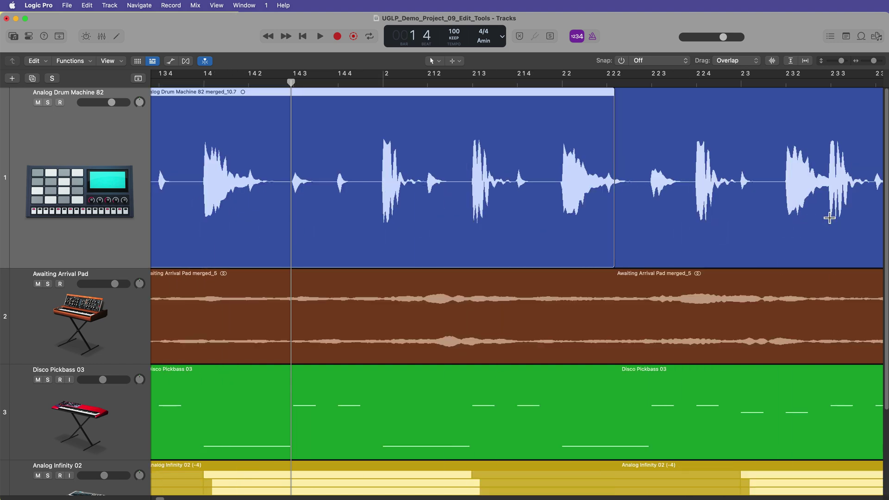
key("super+shift+z")
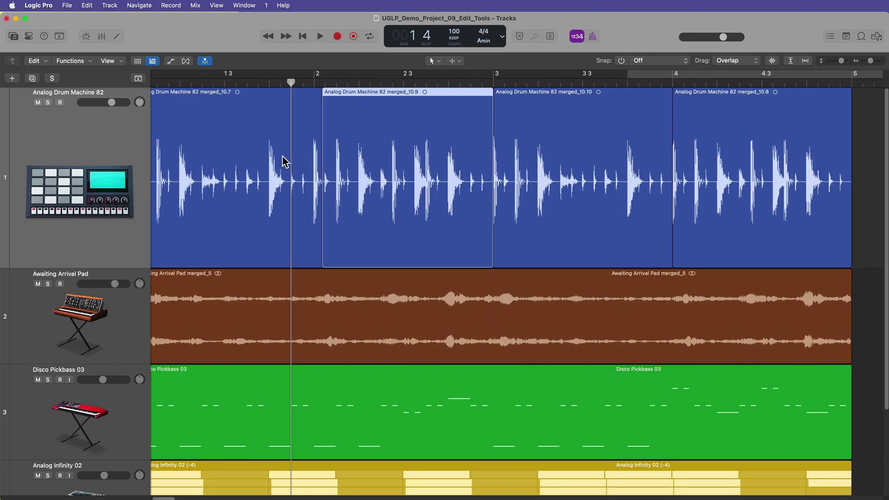
key("super+z")
key("super+shift+z")
key("super+z")
key("super+shift+z")
key("super+z")
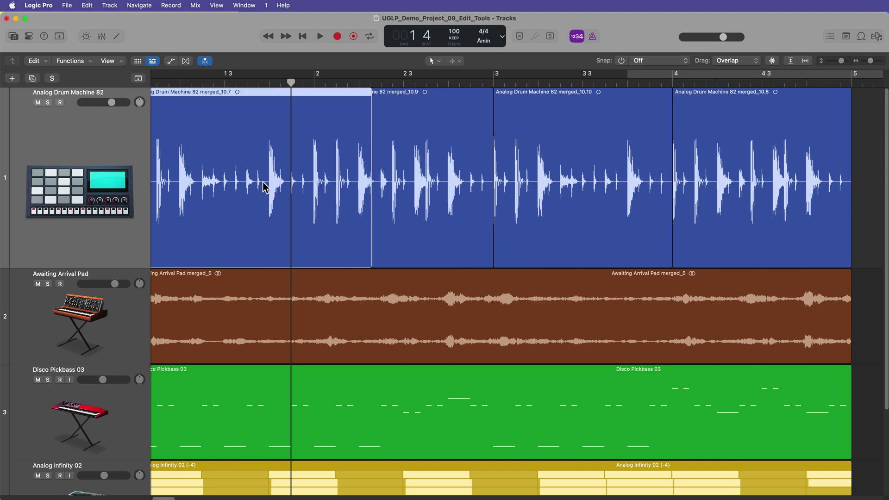
key("super+shift+z")
key("super+z")
key("super+shift+z")
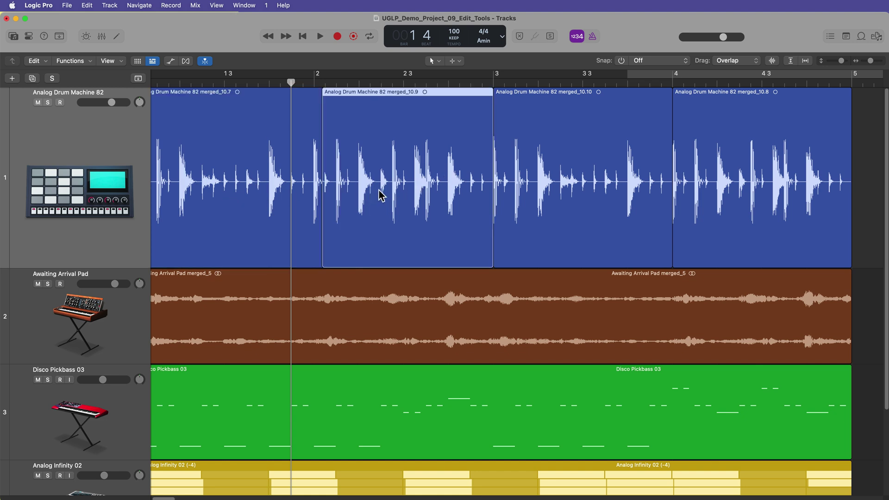
Step: Bring merged_10.7 on top of the overlap, then put merged_10.9 back in front
left_click(869, 152)
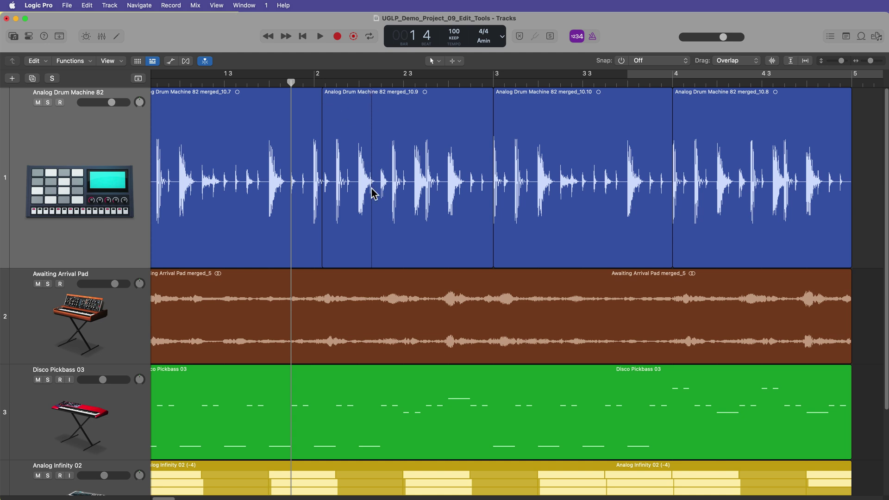
left_click(401, 141)
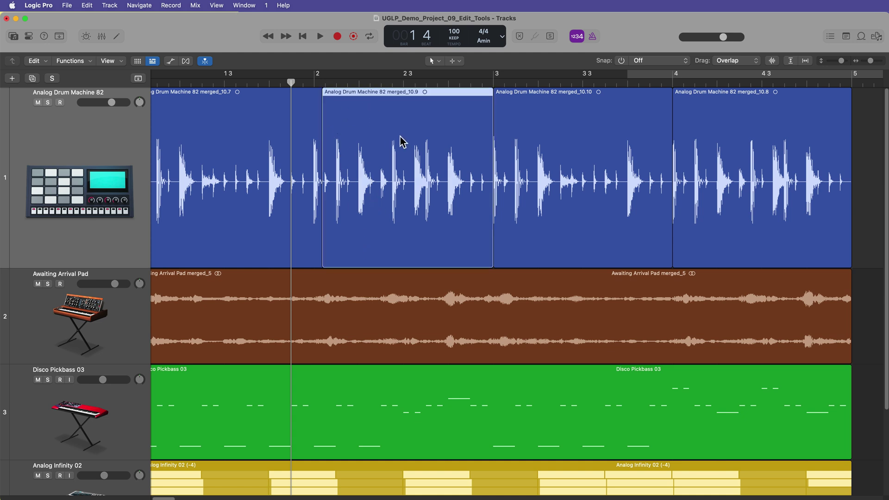
left_click(874, 144)
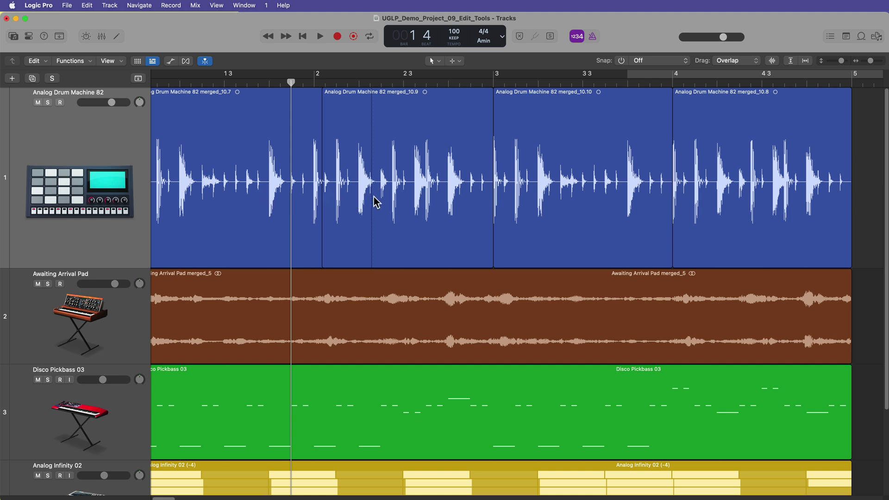
left_click(451, 159)
left_click(272, 161)
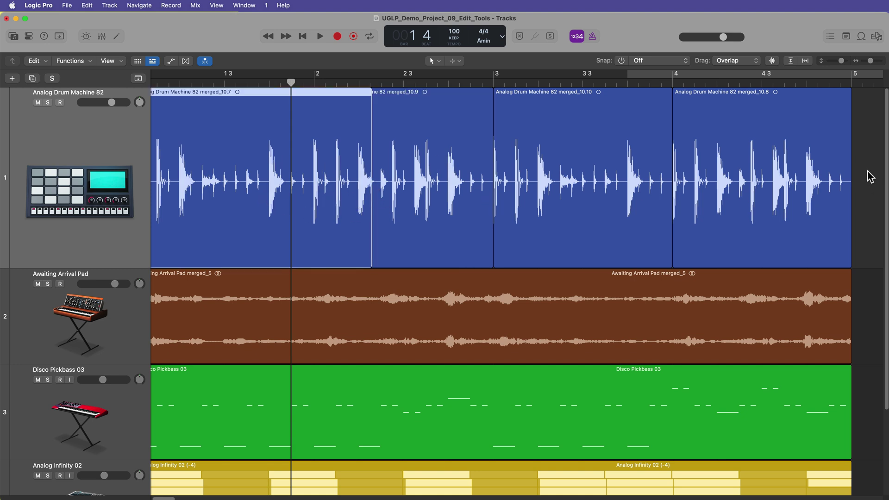
key("super+z")
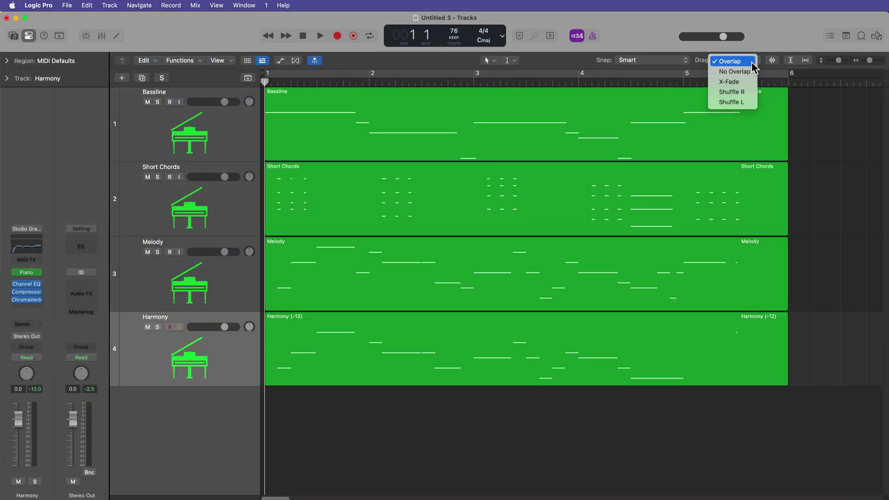
Step: With Overlap drag mode kept, select the Bassline, Short Chords, Melody and Harmony regions in turn
left_click(751, 63)
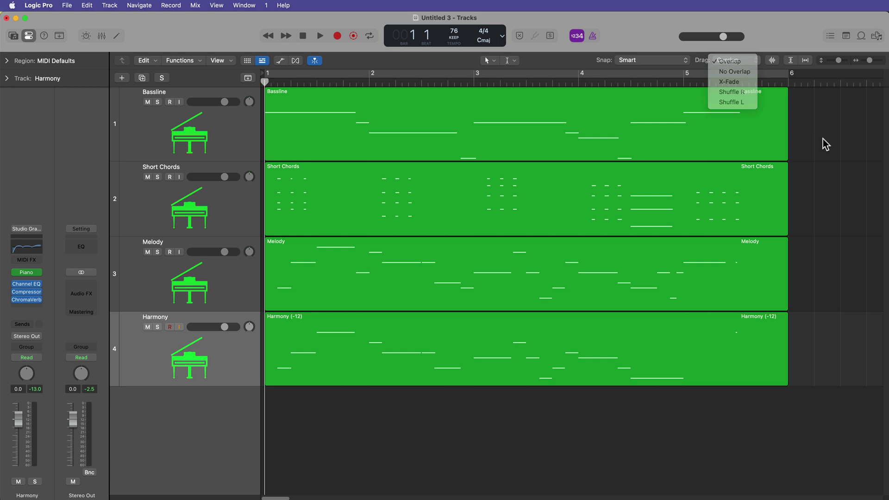
left_click(661, 159)
left_click(546, 178)
left_click(535, 277)
left_click(535, 348)
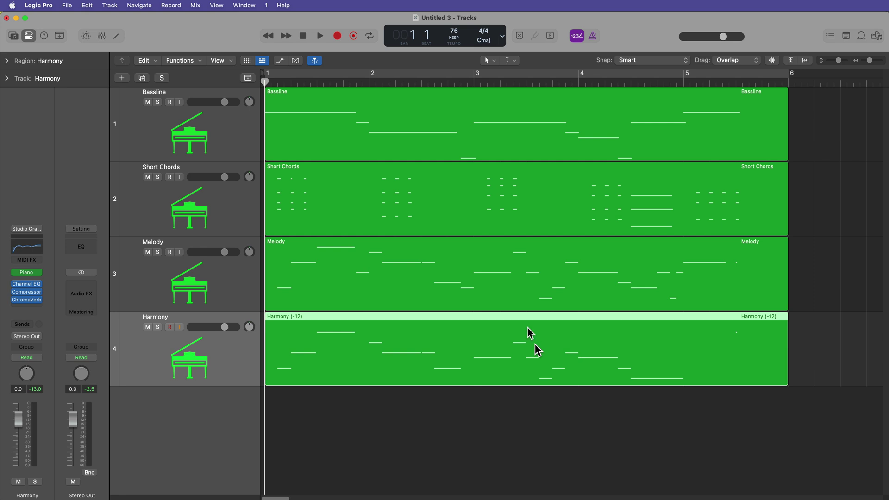
left_click(526, 421)
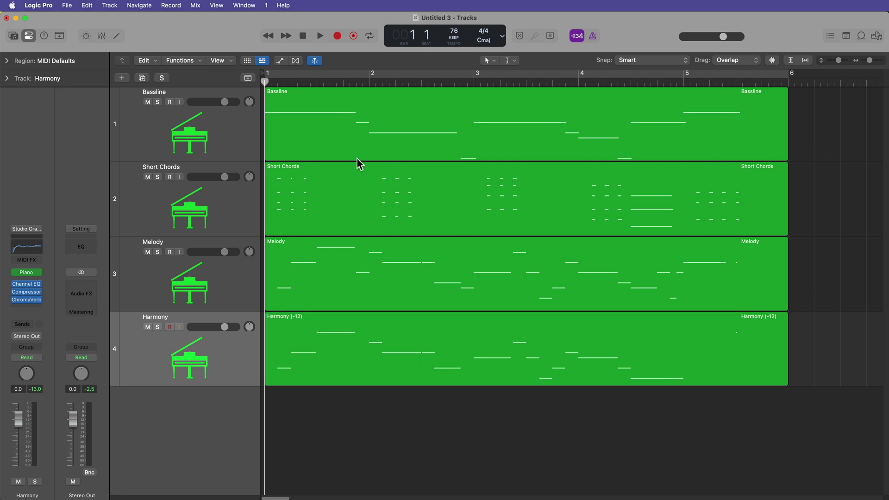
left_click(354, 137)
left_click(349, 199)
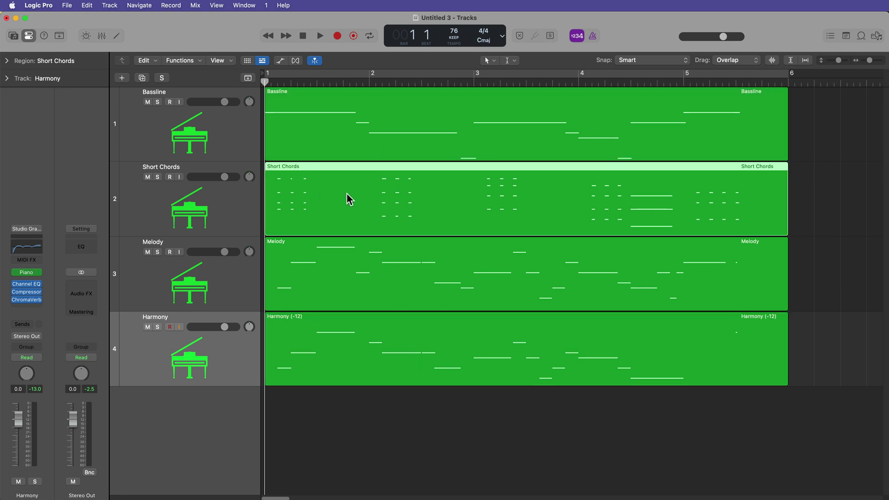
left_click(342, 281)
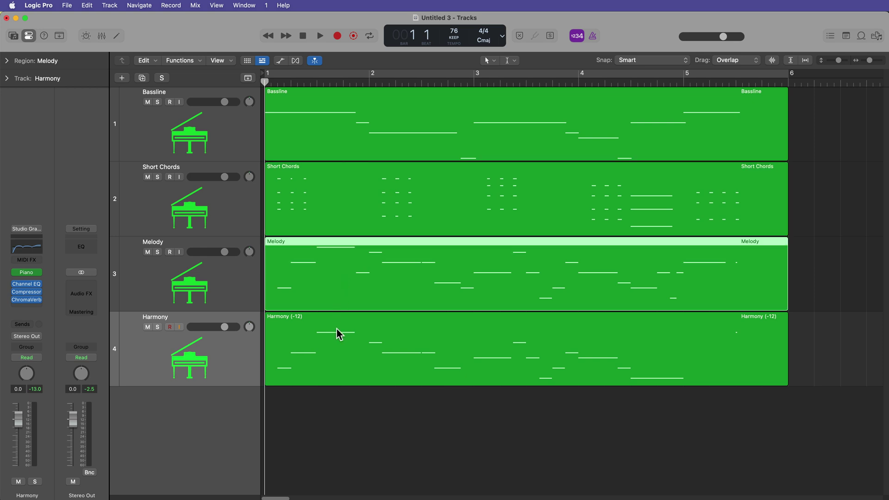
left_click(336, 357)
left_click(352, 433)
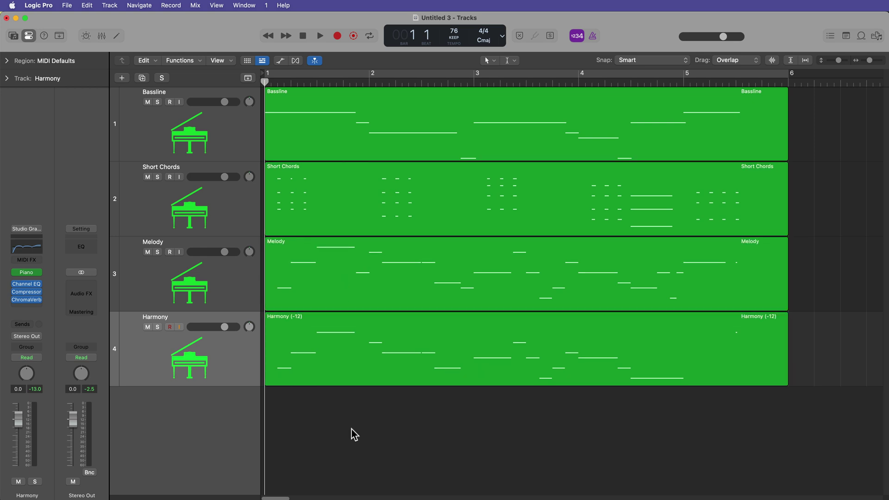
Step: Play the arrangement, then move the Short Chords, Melody and Harmony regions onto the Bassline track
key("space")
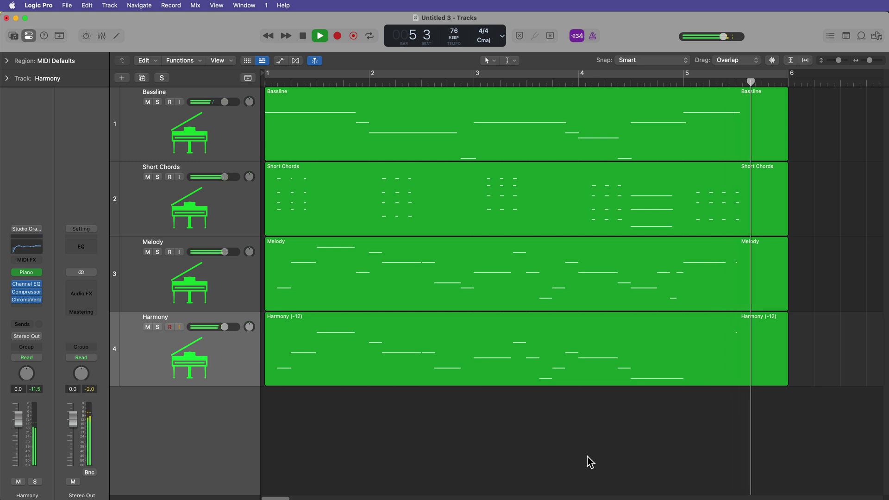
key("space")
left_click_drag(371, 191, 364, 153)
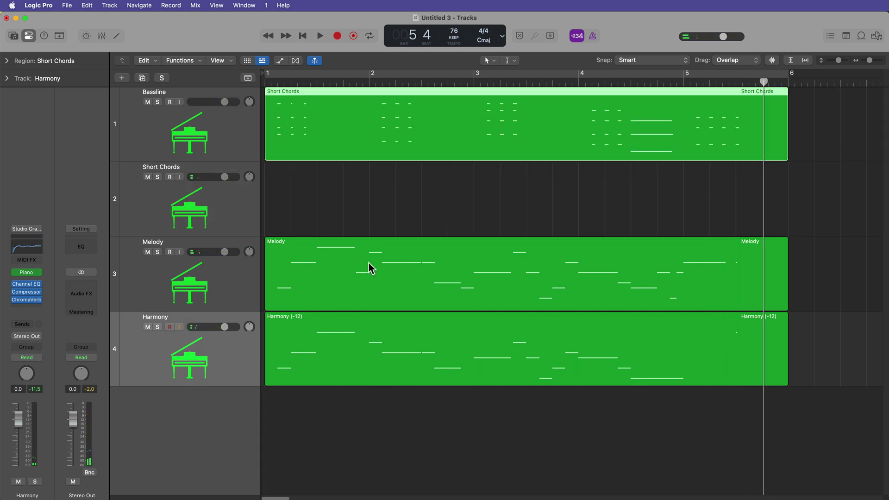
left_click_drag(369, 263, 369, 145)
left_click_drag(355, 347, 351, 149)
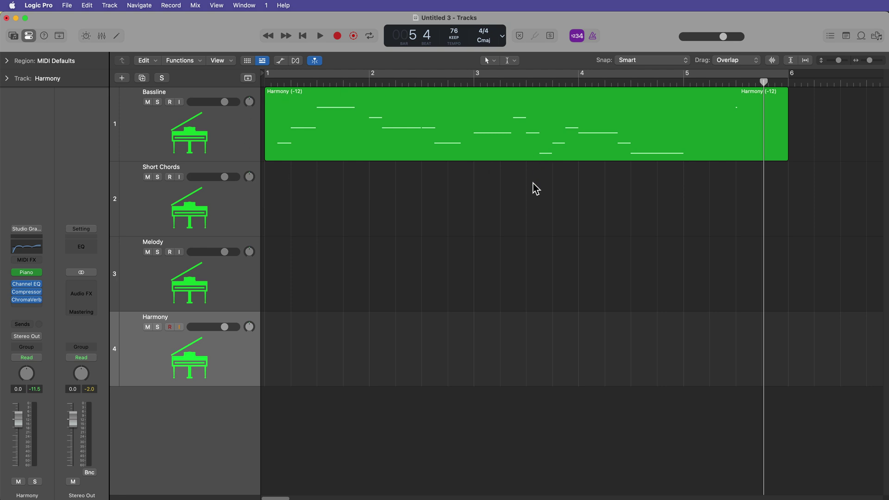
Step: Play the stacked regions from the start and marquee-select all four of them
key("Return")
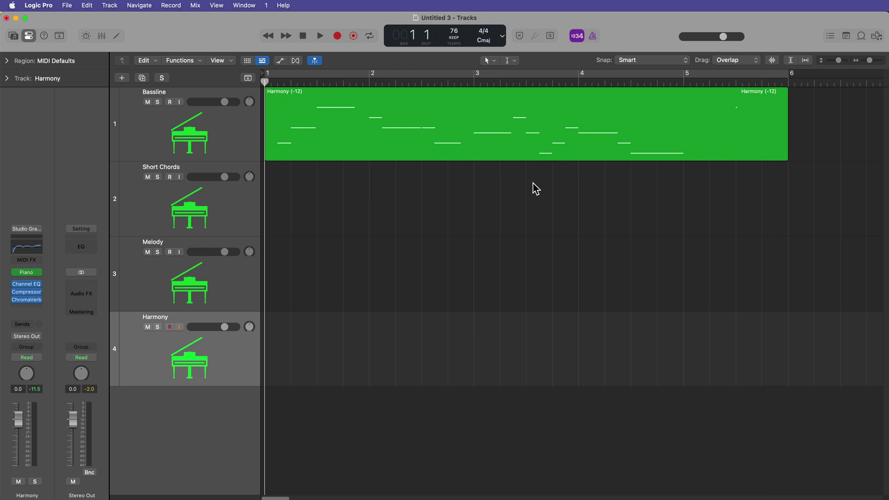
key("space")
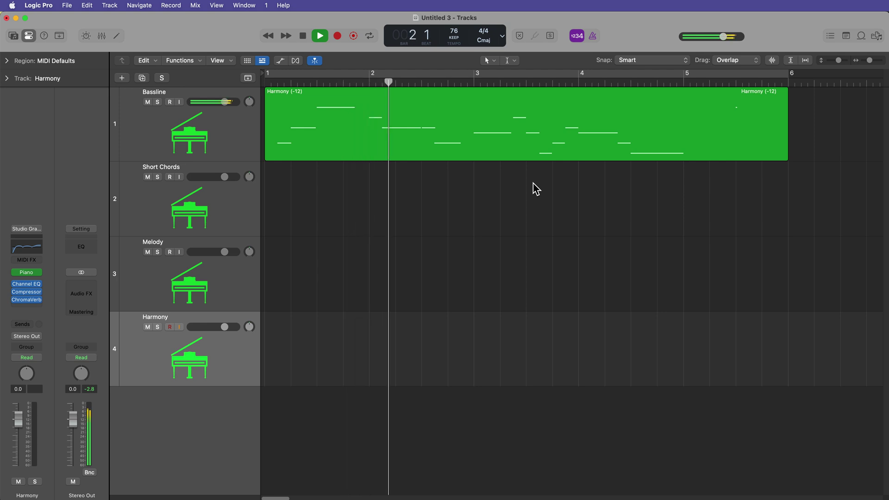
key("space")
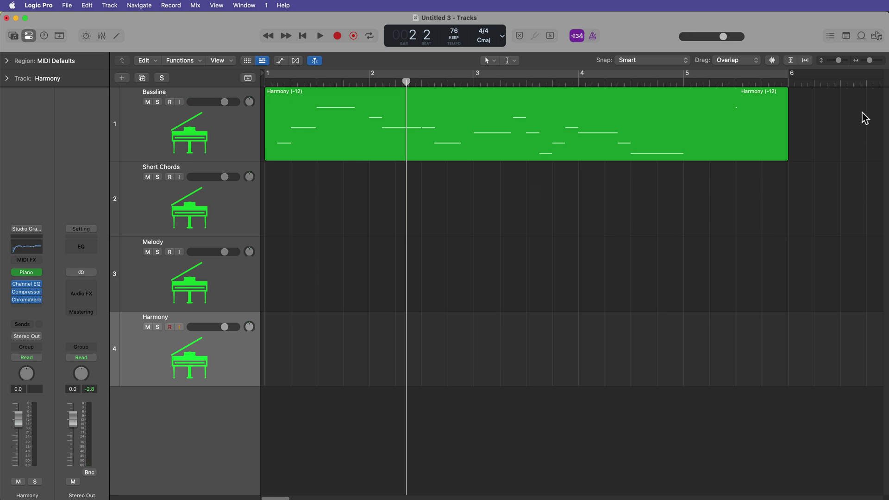
left_click_drag(863, 115, 725, 190)
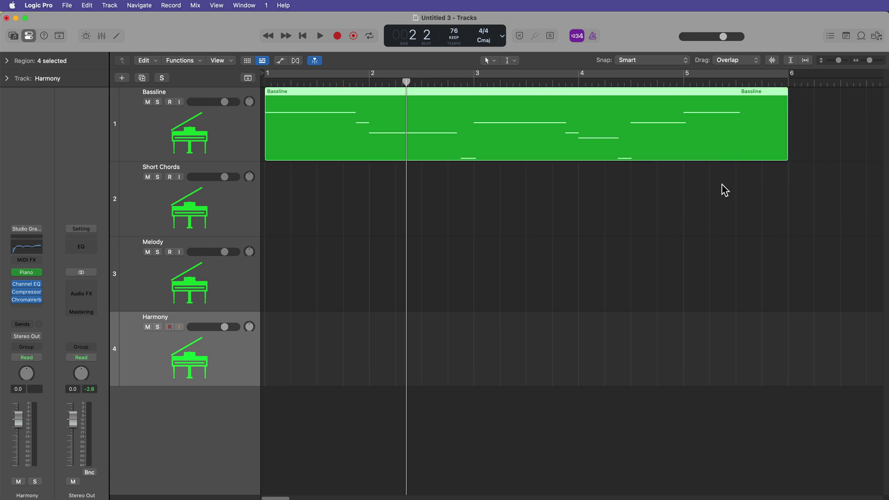
Step: Join the stacked regions with Cmd-J and delete the three empty tracks
key("super+j")
left_click(718, 191)
left_click(289, 193)
left_click(235, 363, "shift")
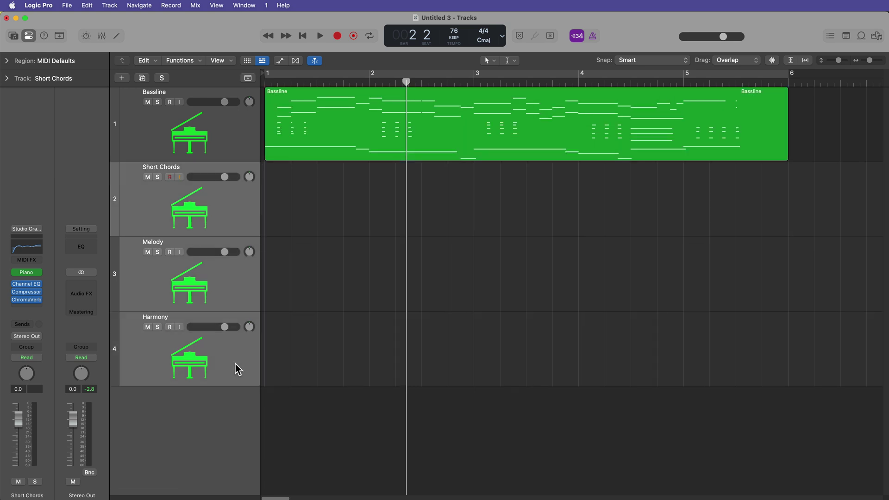
key("super+BackSpace")
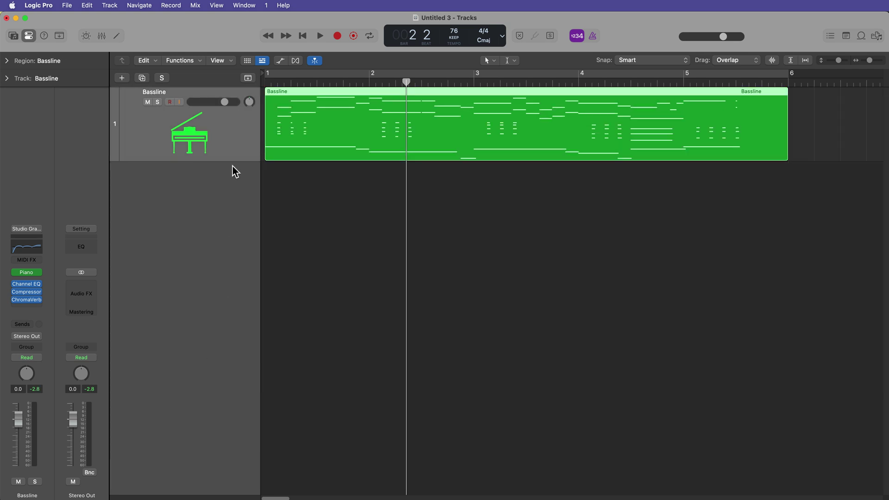
Step: Make the Bassline track much taller and play the merged region from bar 1
left_click_drag(234, 161, 397, 430)
left_click(397, 431)
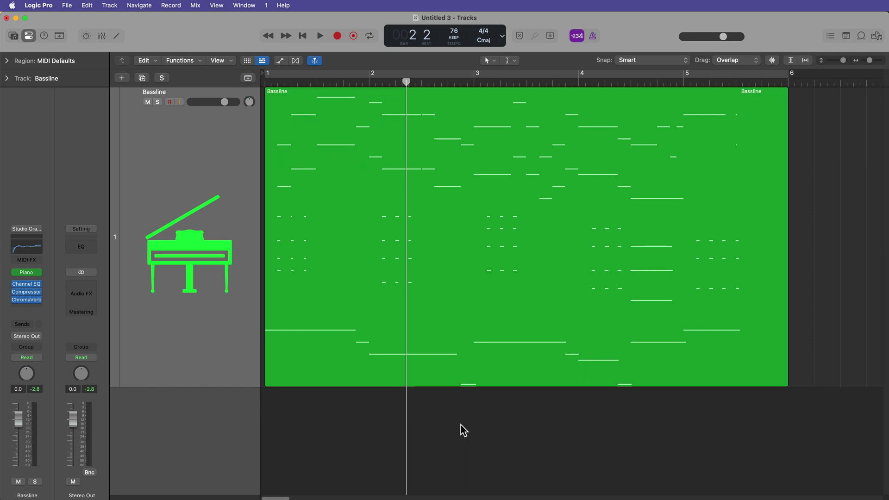
key("Return")
key("space")
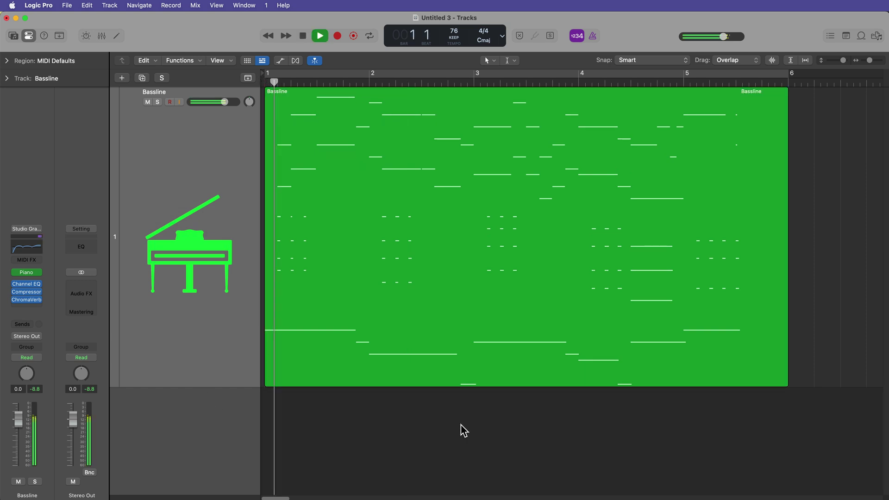
Step: Preview the merged Bassline notes in an enlarged, zoomed-to-fit Piano Roll, then close it
double_click(457, 308)
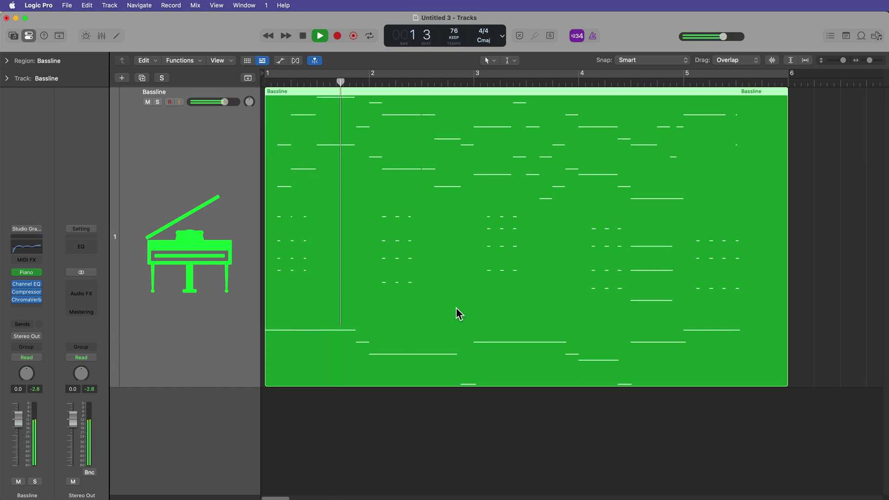
left_click_drag(468, 333, 489, 88)
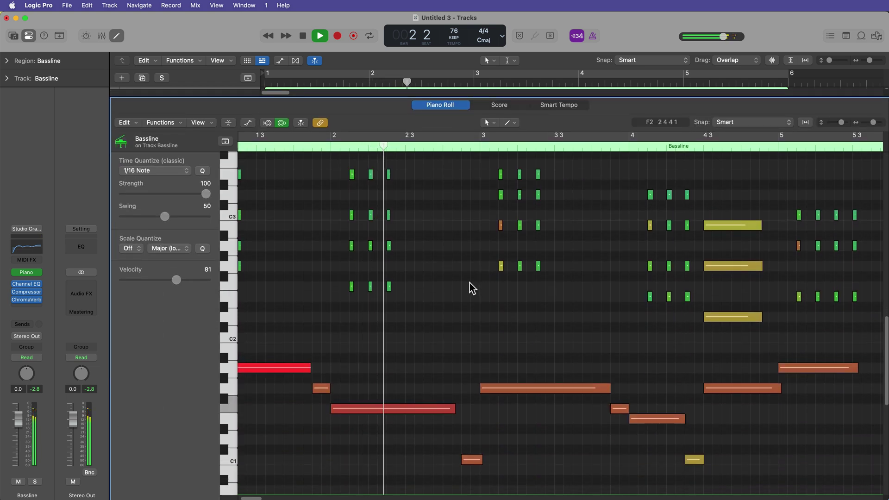
key("z")
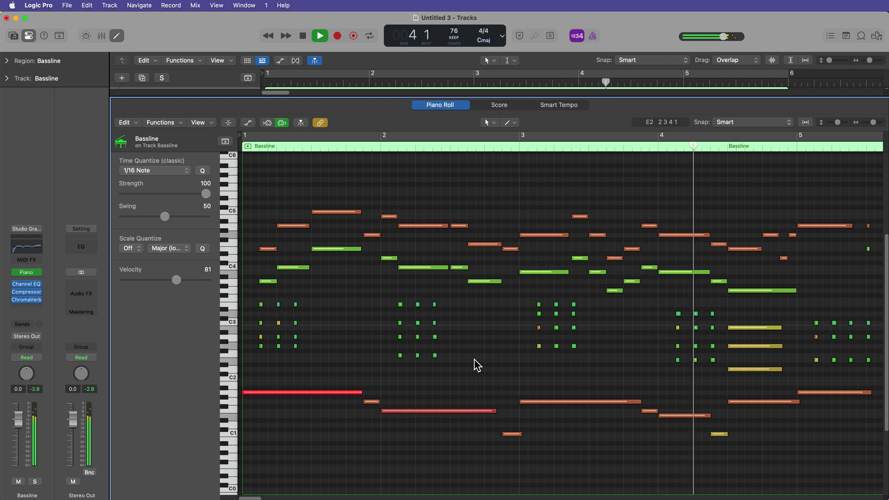
scroll(477, 365, "right", 3)
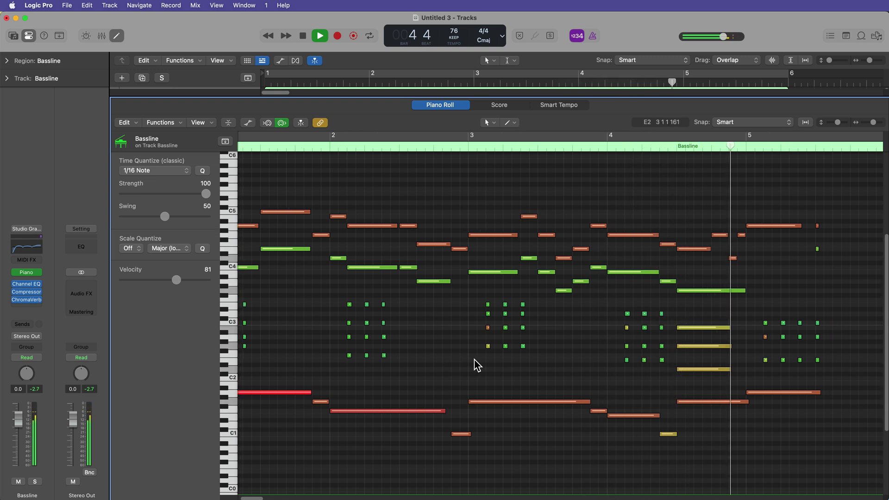
key("e")
left_click(524, 431)
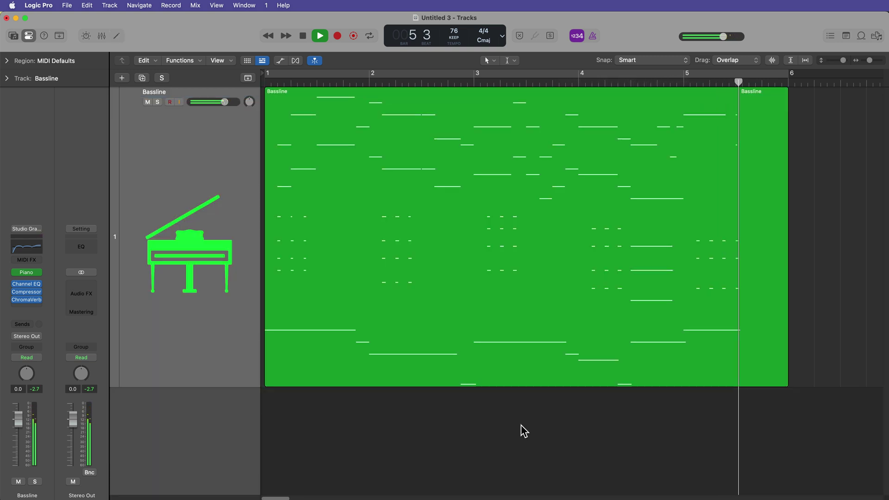
Step: Stop playback and keep Shuffle R as the drag mode
key("space")
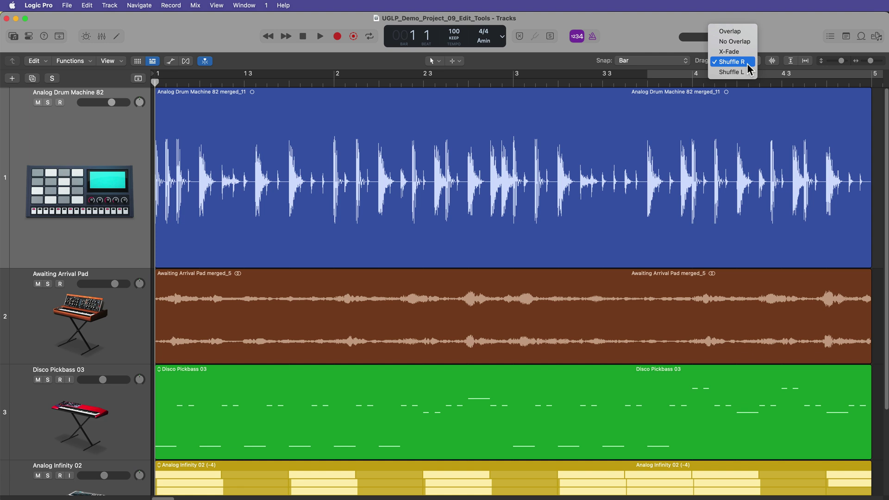
left_click(746, 63)
Step: Solo the Analog Drum Machine 82 track, delete its bar 2–3 section, then undo
key("s")
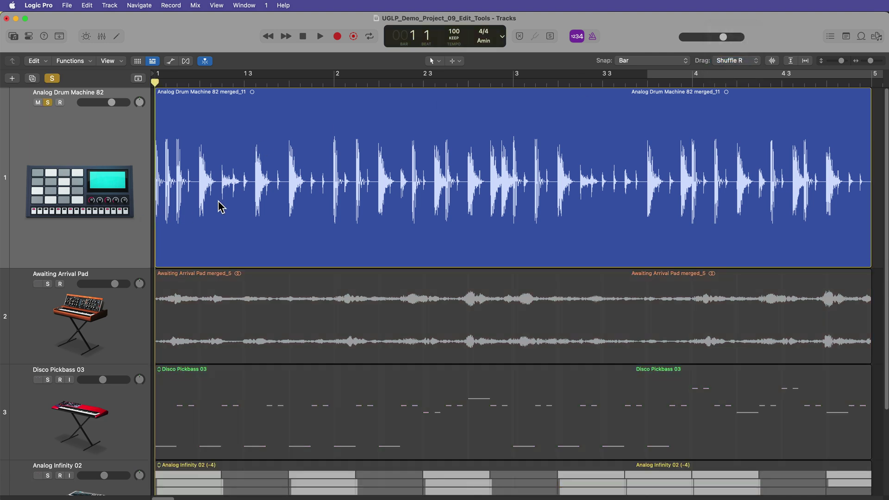
left_click_drag(340, 105, 471, 126)
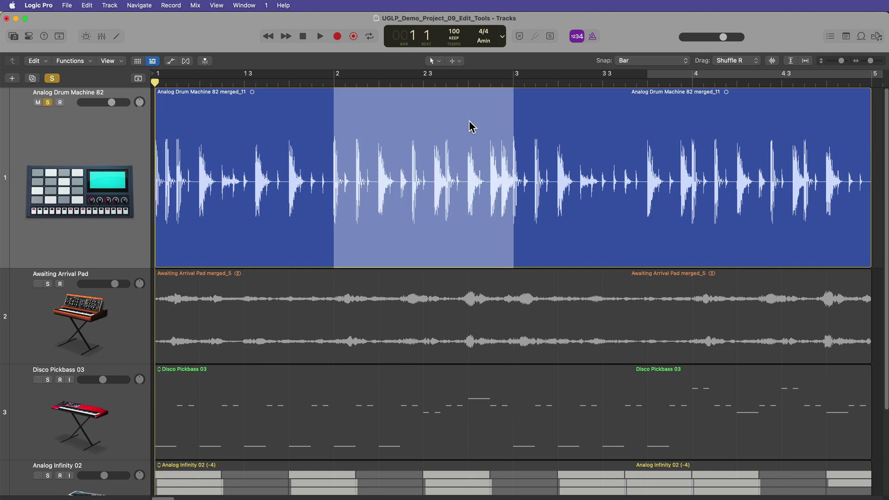
key("Delete")
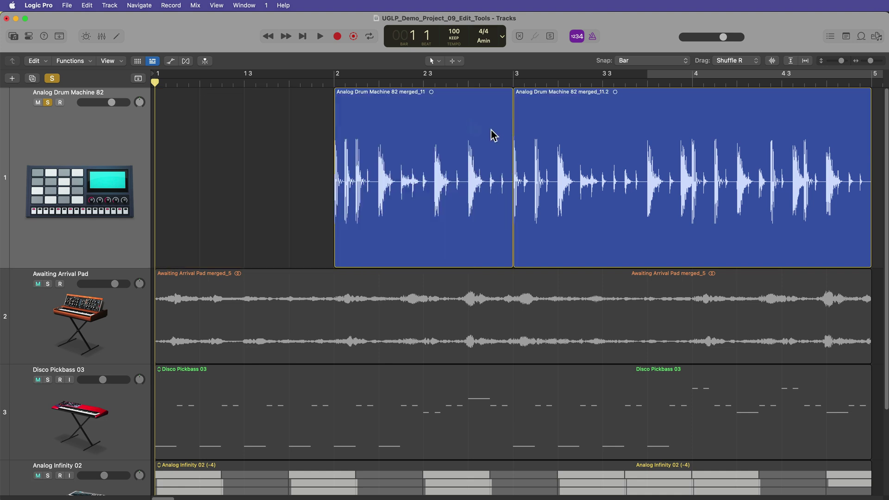
left_click(404, 132)
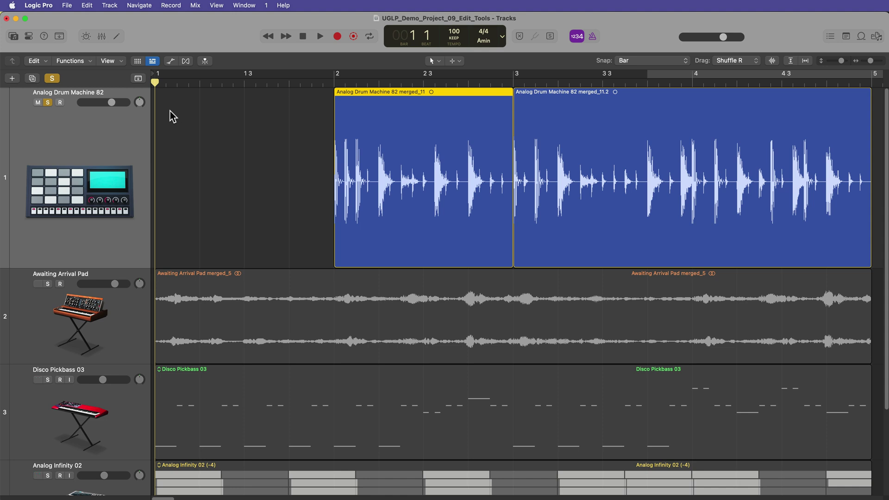
key("super+z")
Step: Switch the drag mode to Shuffle L and delete the bar 2–3 section again
left_click(740, 58)
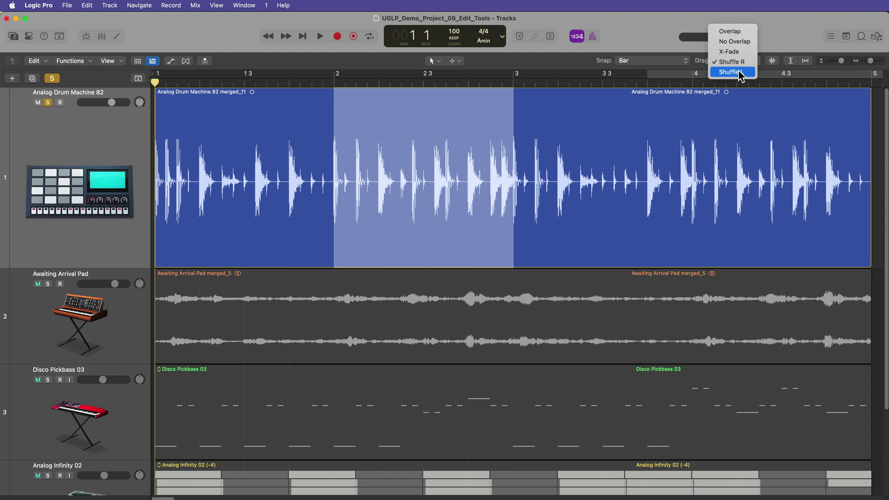
left_click(738, 74)
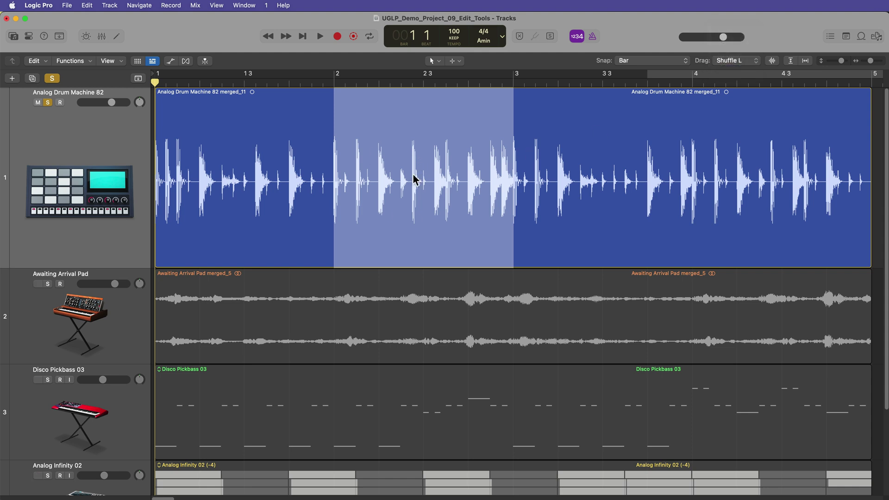
key("Delete")
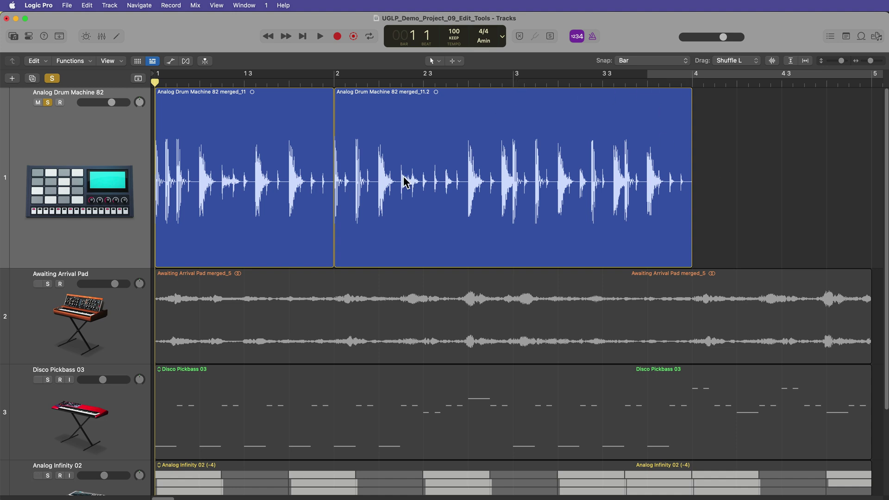
Step: Restore bar 2–3, then colour merged_11 red, merged_11.1 green, merged_11.2 blue and merged_11.3 magenta
key("super+z")
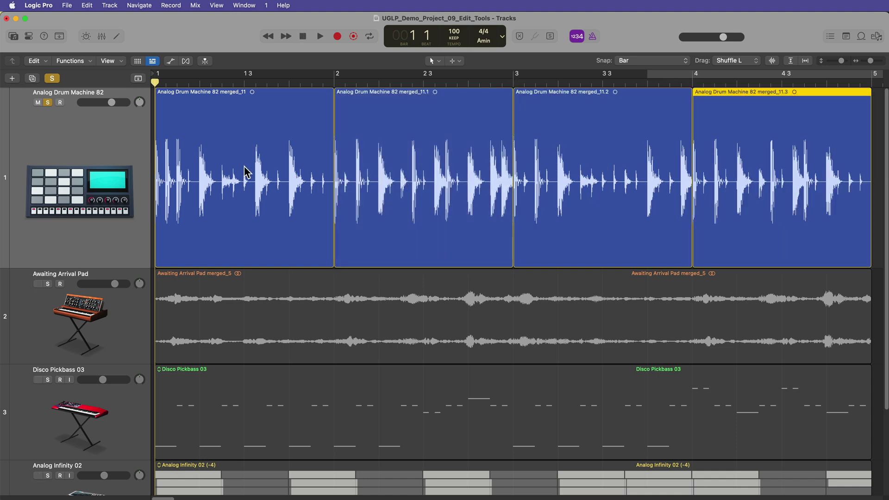
key("alt+c")
left_click(274, 163)
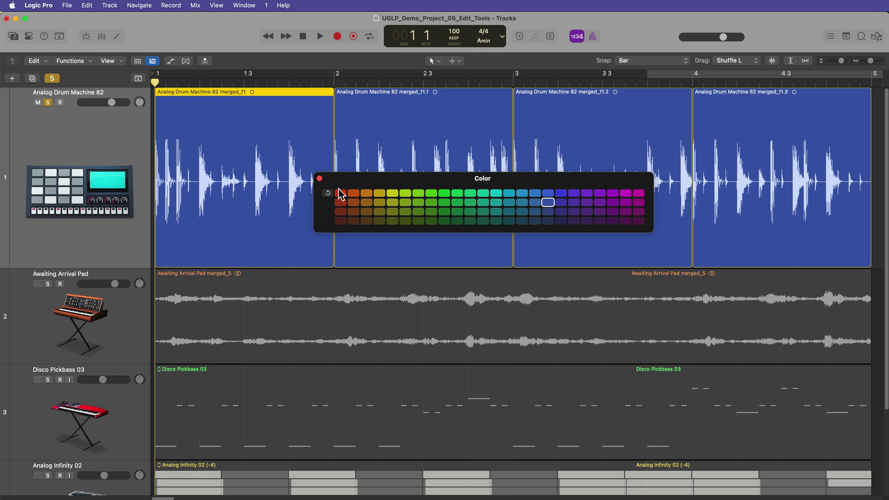
left_click(340, 192)
left_click(384, 145)
left_click(431, 193)
left_click(565, 163)
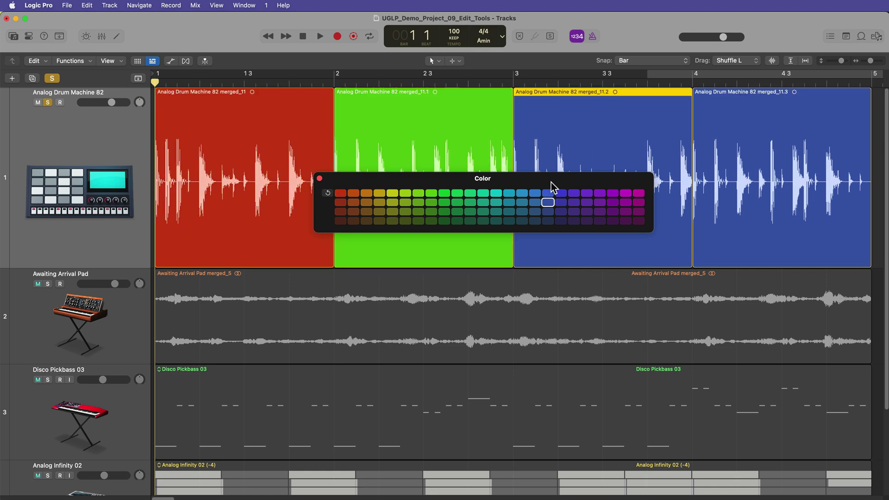
left_click(548, 193)
left_click(738, 162)
left_click(639, 193)
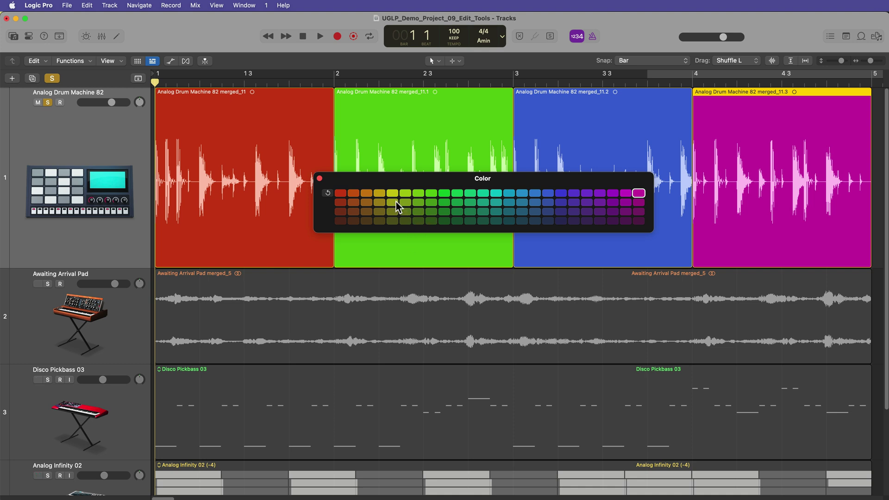
key("alt+c")
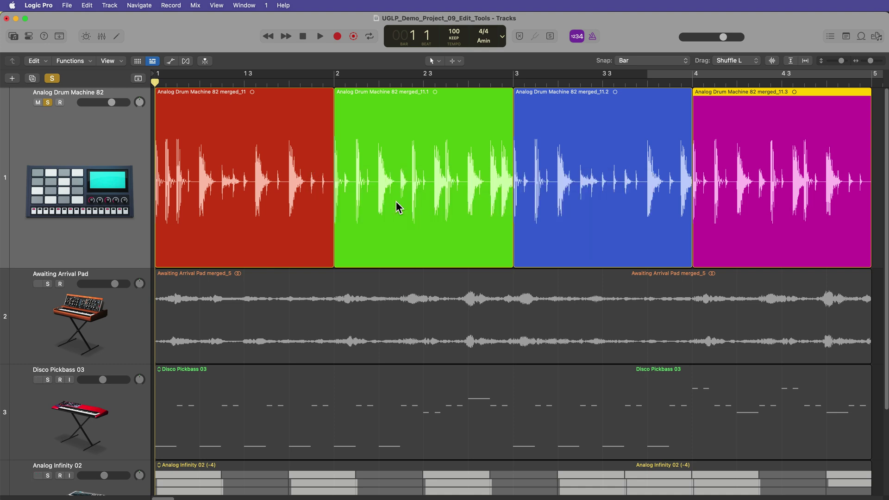
left_click(548, 213)
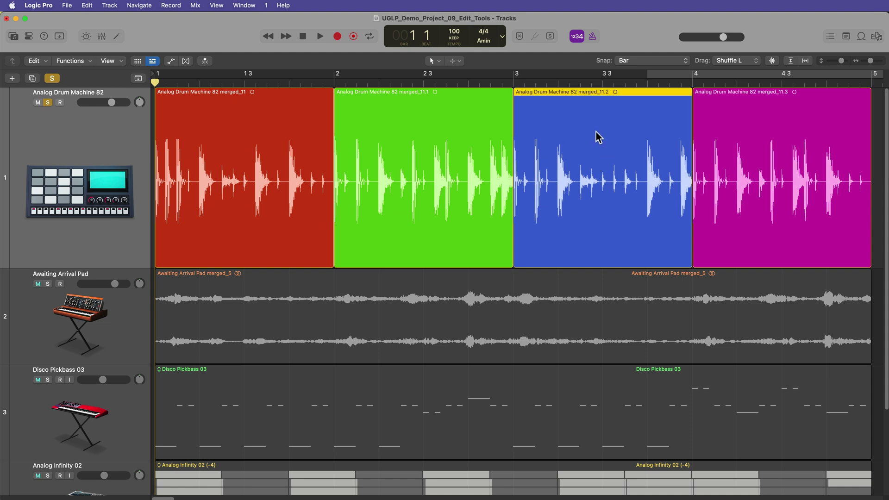
Step: Shuffle-drag the drum pieces into green, magenta, blue, red order from bar 1
left_click_drag(595, 139, 230, 138)
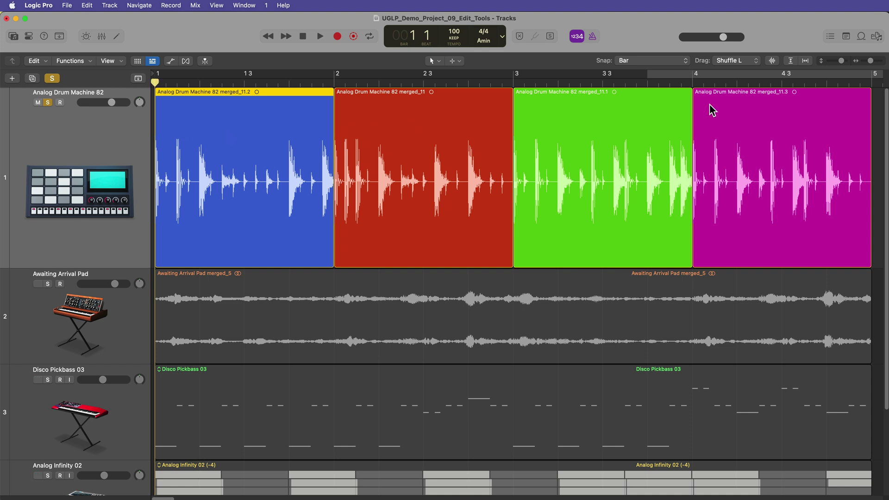
left_click_drag(396, 175, 551, 180)
left_click_drag(746, 173, 398, 194)
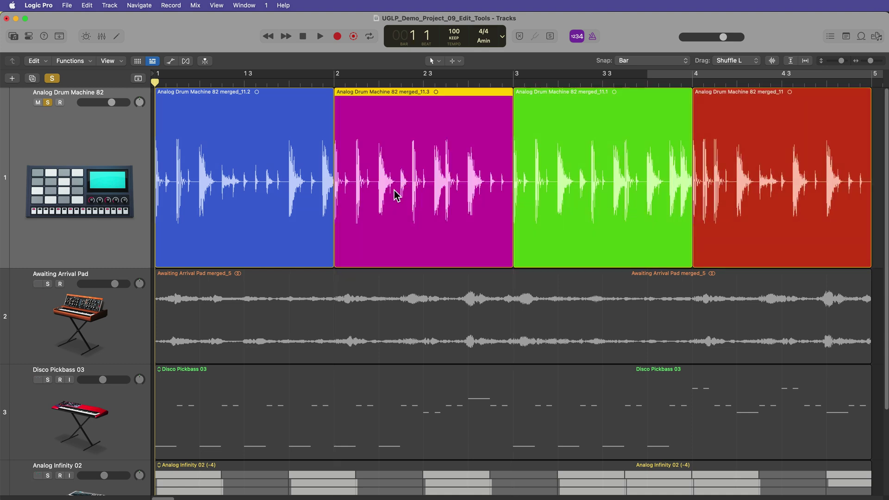
left_click(759, 61)
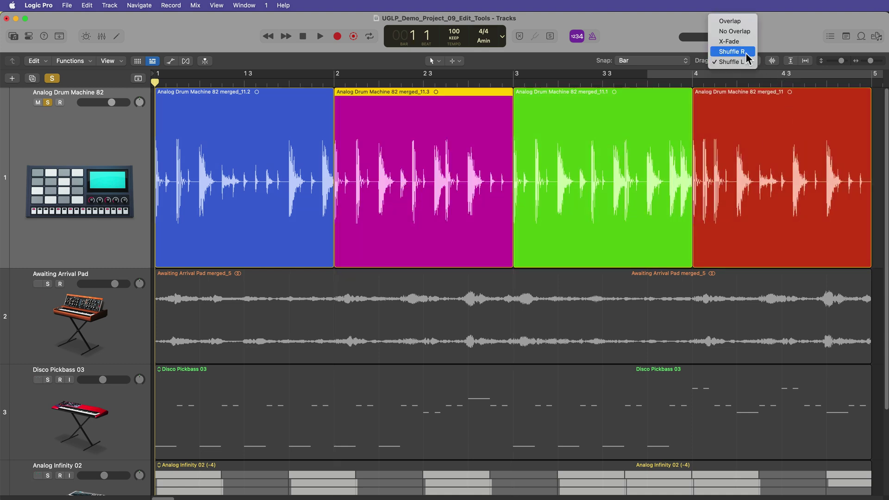
left_click(743, 62)
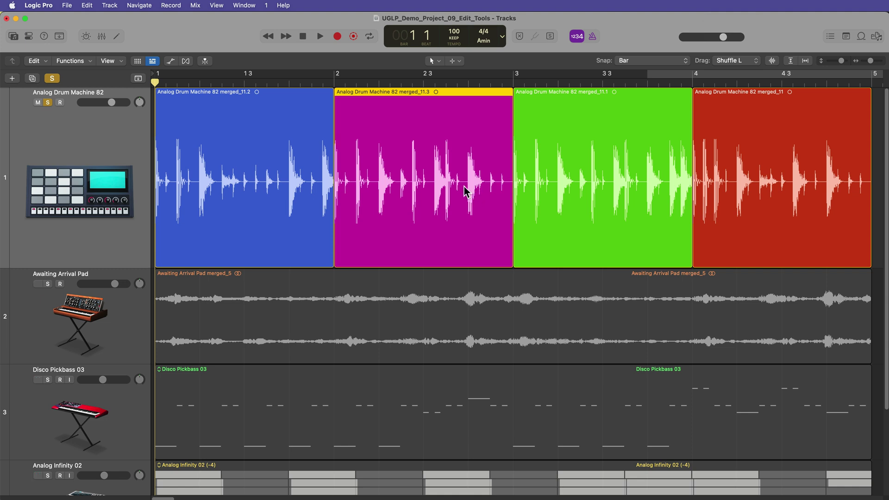
mouse_move(443, 200)
left_mouse_down()
mouse_move(407, 183)
mouse_move(446, 183)
left_mouse_up()
left_click_drag(595, 193, 222, 215)
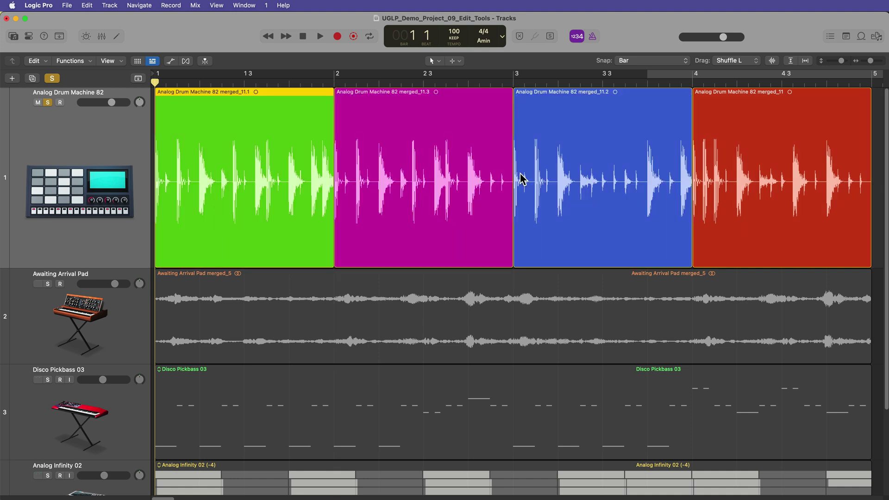
Step: Set snapping to Division and trim the magenta region's end and start
left_click(651, 61)
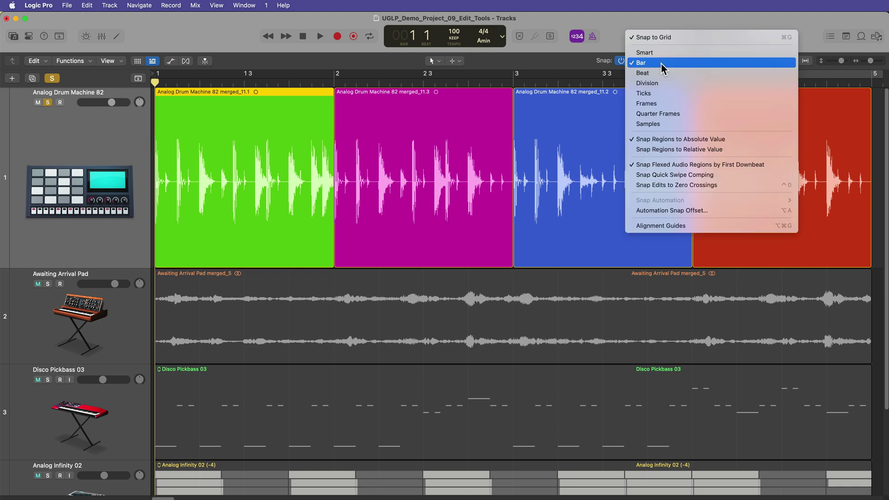
left_click(665, 82)
left_click_drag(507, 255, 465, 252)
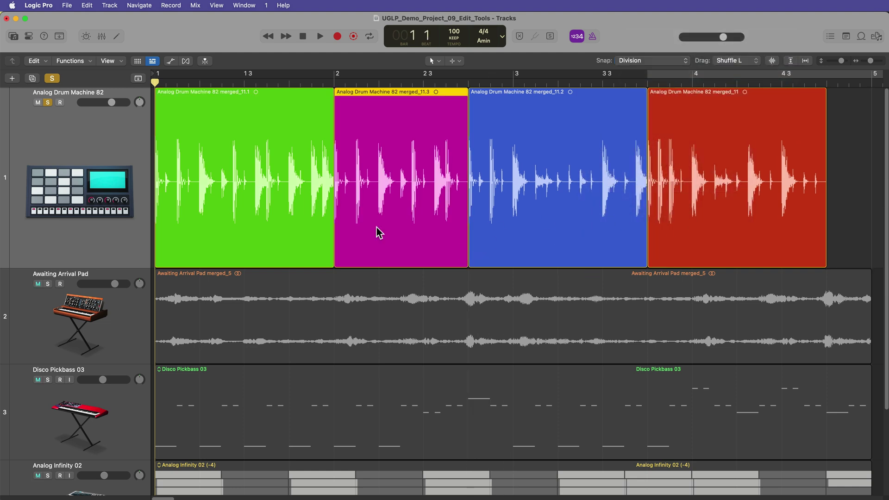
left_click_drag(341, 228, 373, 216)
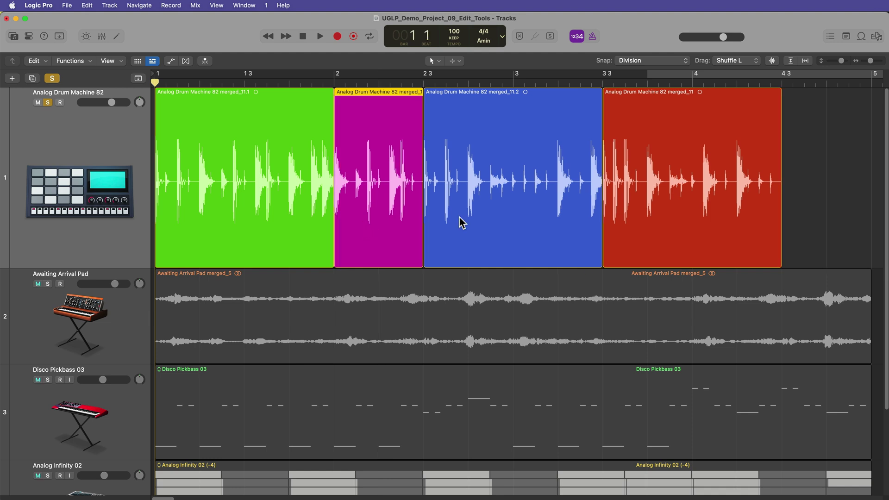
left_click(745, 61)
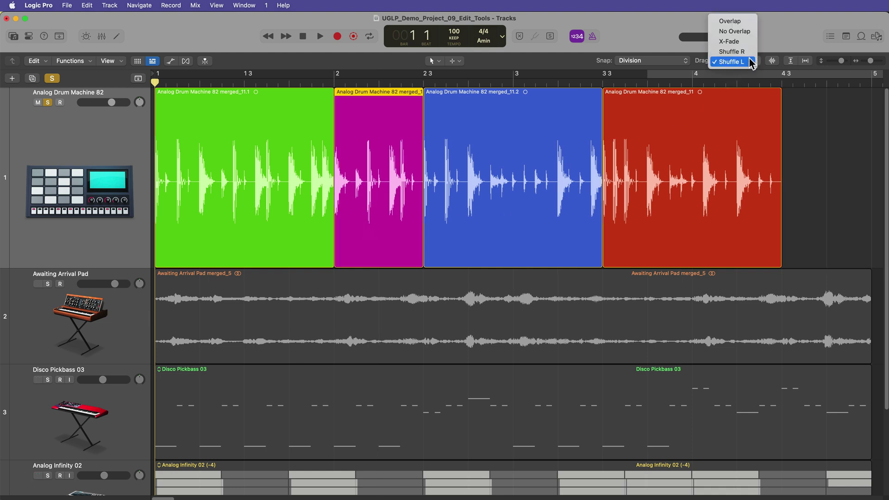
Step: In the SMB7B Capture project, set Marquee Tool as the secondary tool and play the voiceover
left_click(748, 61)
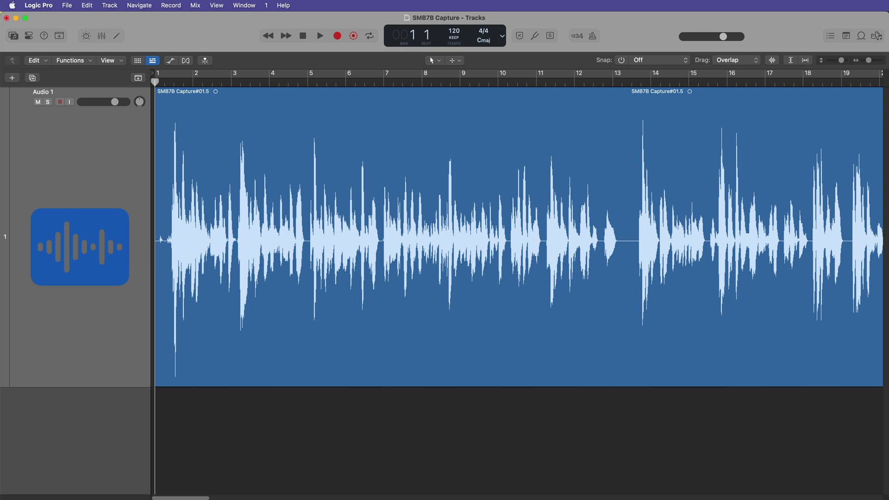
scroll(242, 392, "up", 3)
scroll(363, 401, "right", 5)
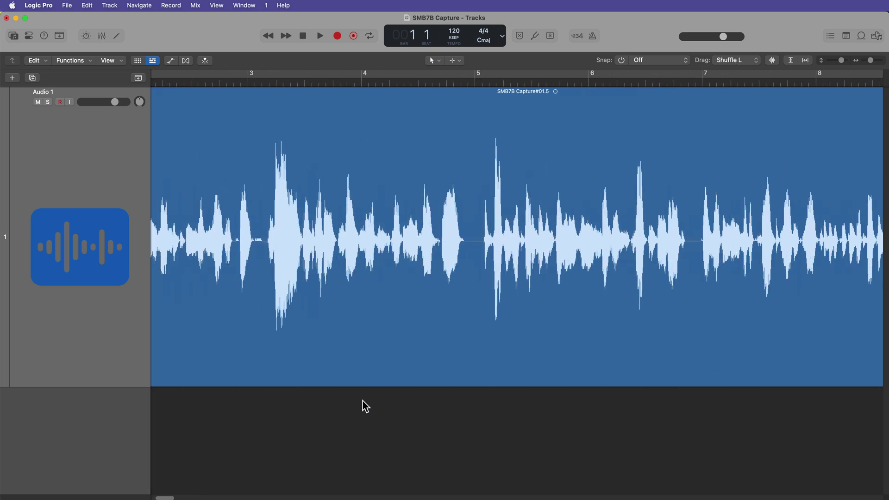
scroll(568, 293, "right", 10)
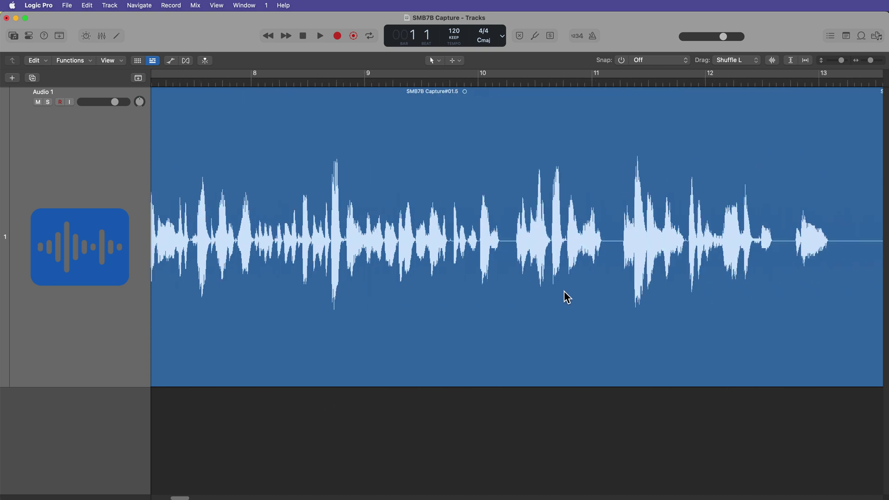
scroll(563, 295, "left", 15)
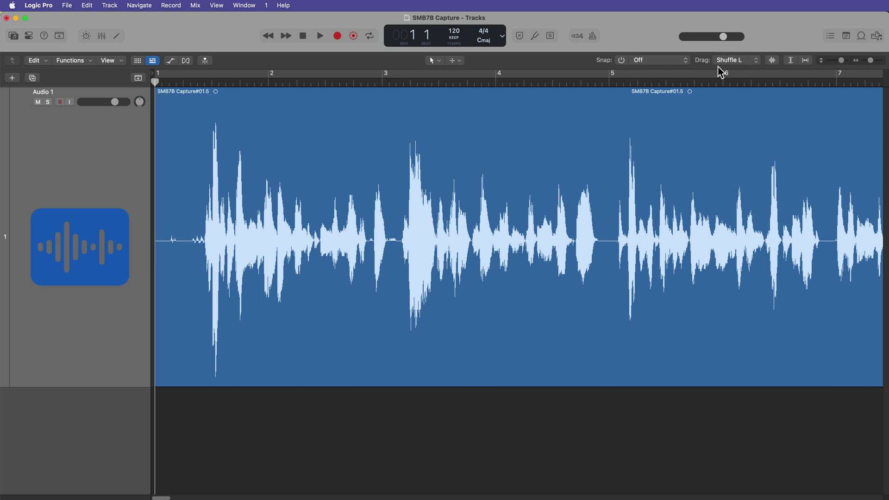
left_click(458, 61)
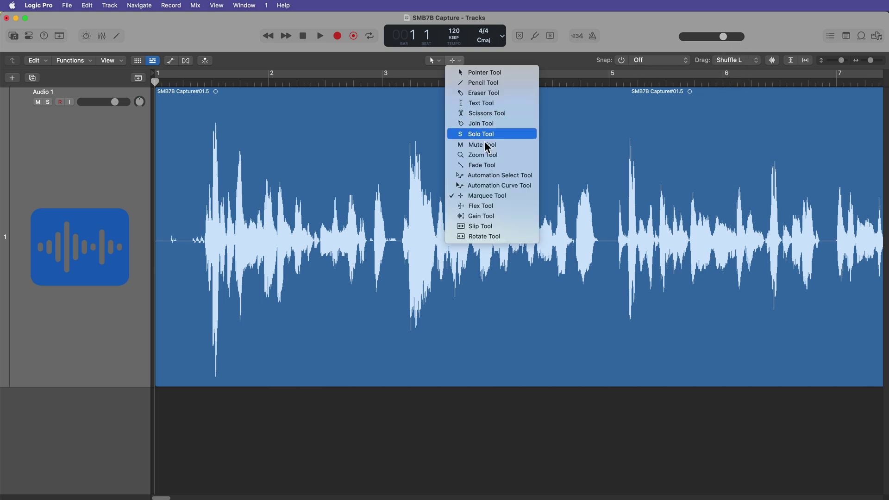
left_click(496, 195)
key("space")
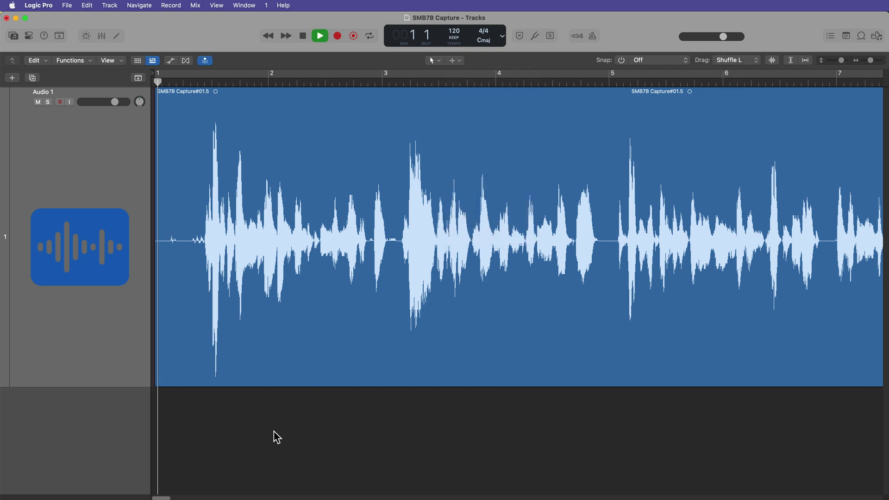
Step: Cut the silence at the voiceover's start and the next gap, then replay to check
key("space")
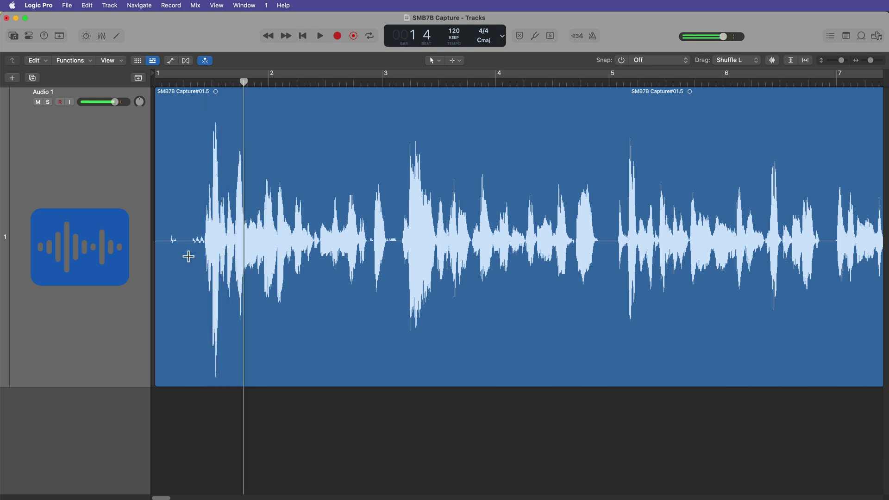
left_click_drag(189, 254, 125, 263)
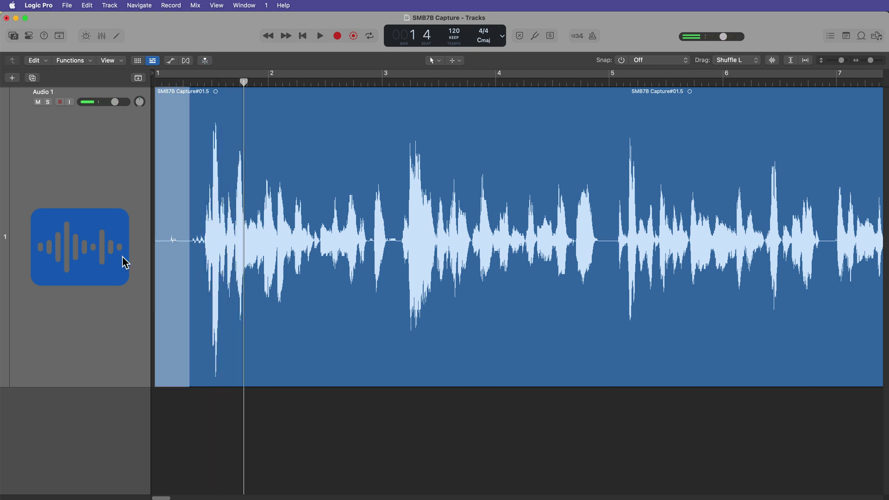
key("Delete")
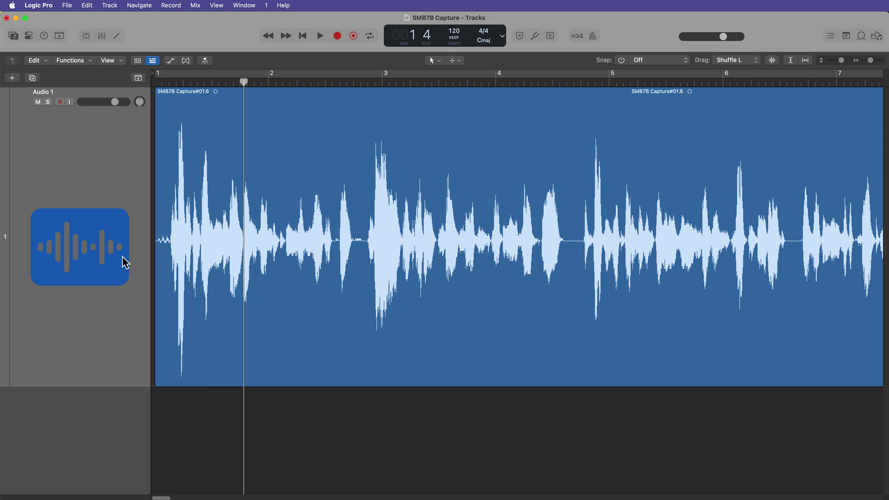
key("space")
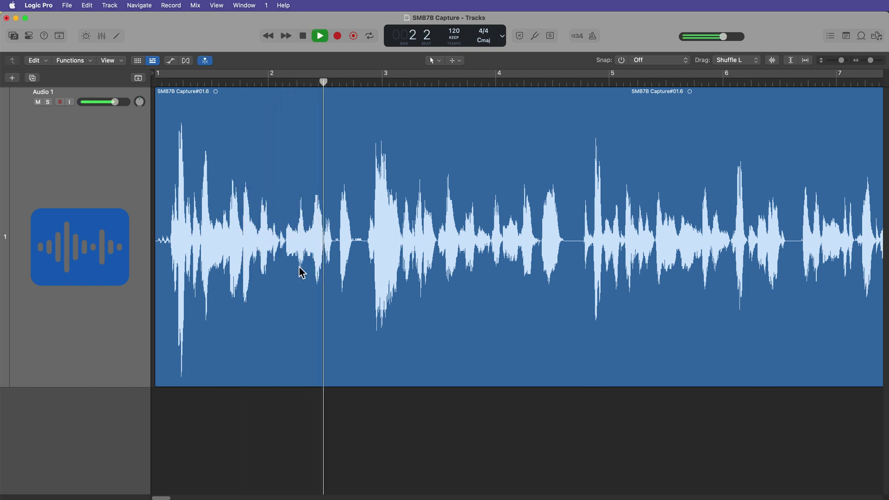
scroll(303, 274, "right", 8)
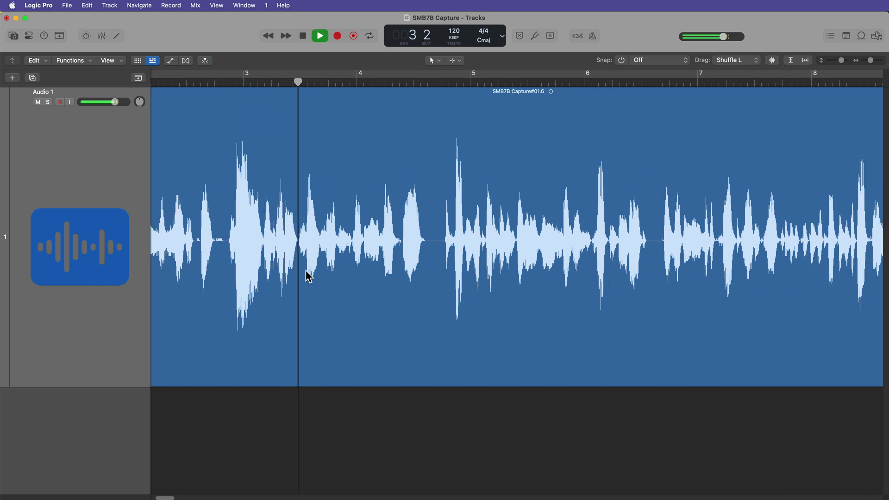
scroll(306, 271, "right", 2)
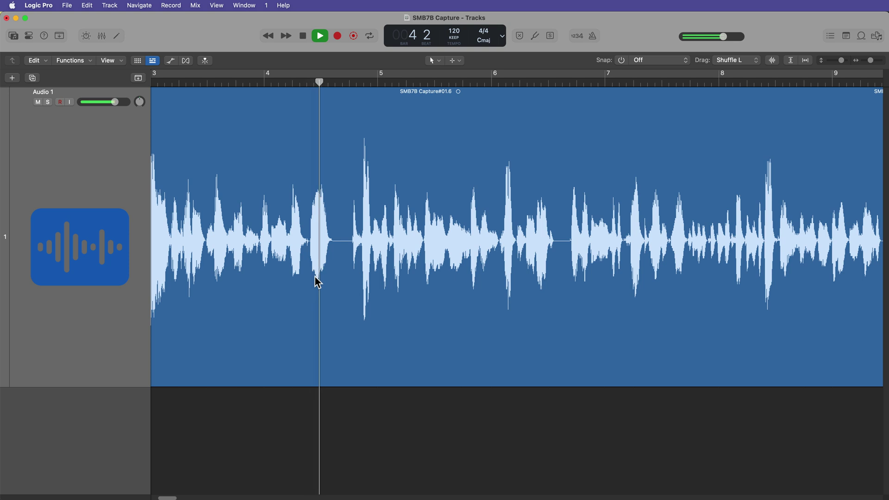
key("space")
left_click_drag(308, 252, 347, 257)
key("Delete")
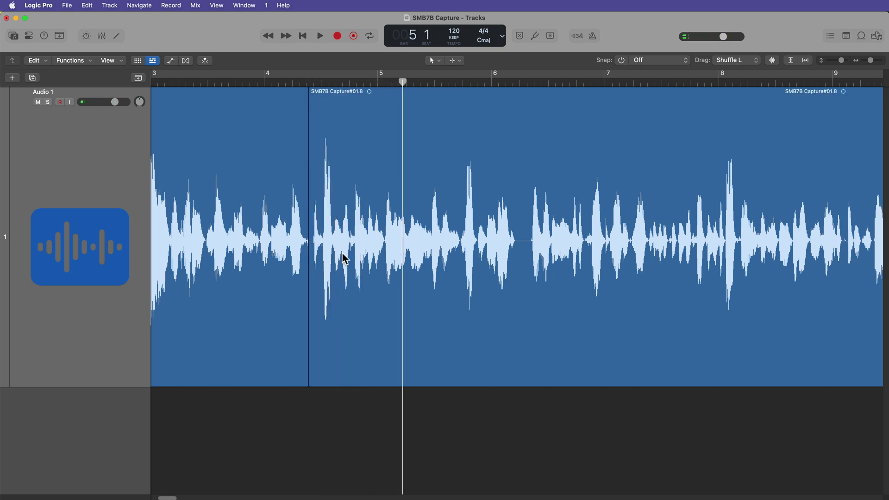
left_click(242, 80)
key("space")
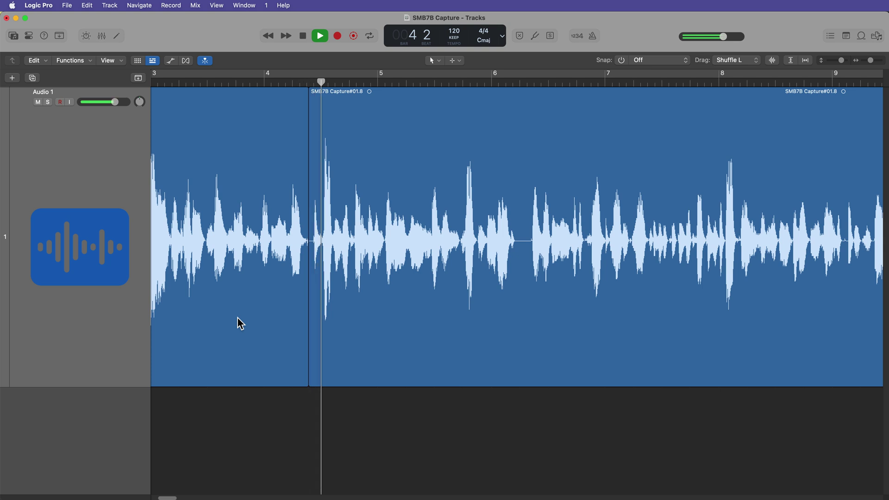
Step: Cut the short silences after bar 6 and in bar 9, and mark the one in bar 10
scroll(433, 377, "right", 2)
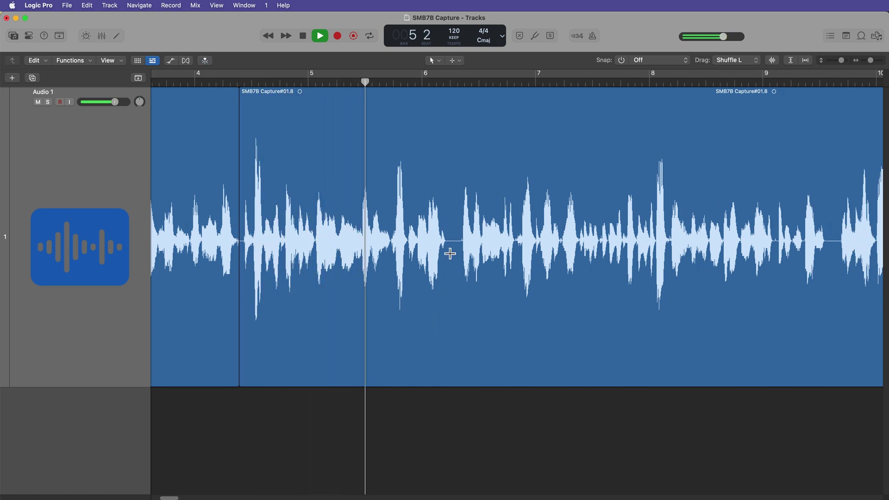
left_click_drag(450, 255, 457, 254)
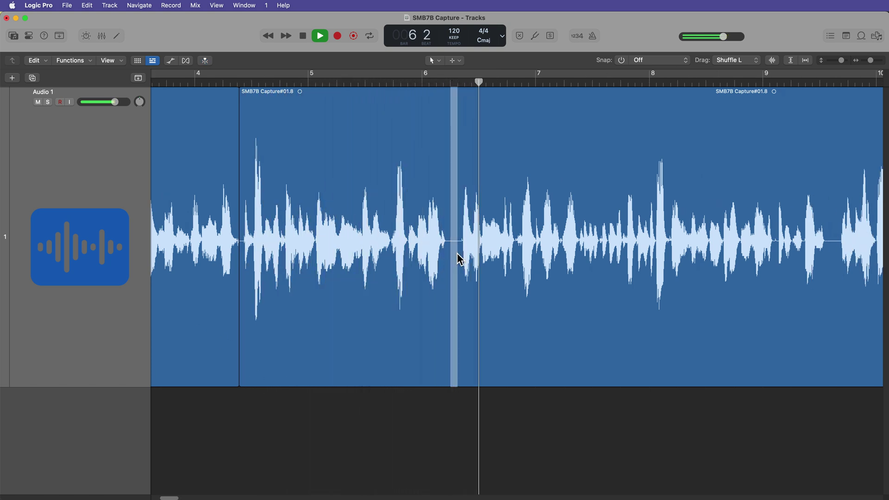
key("Delete")
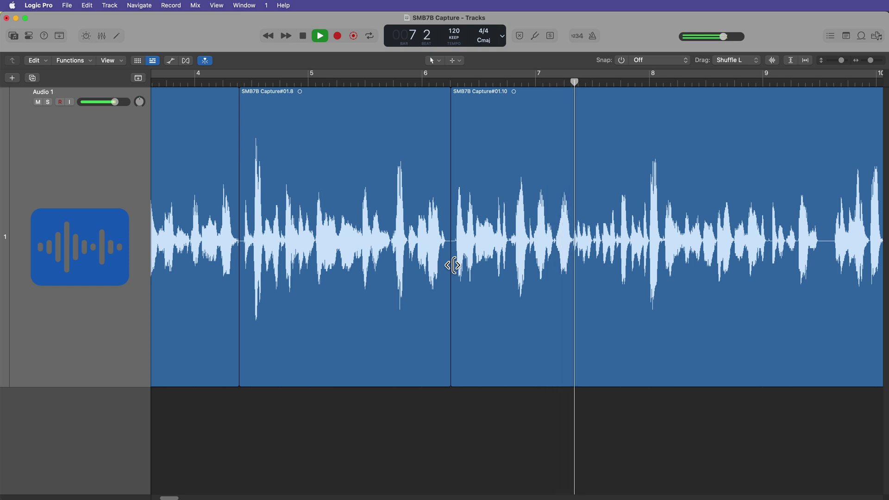
scroll(456, 282, "right", 10)
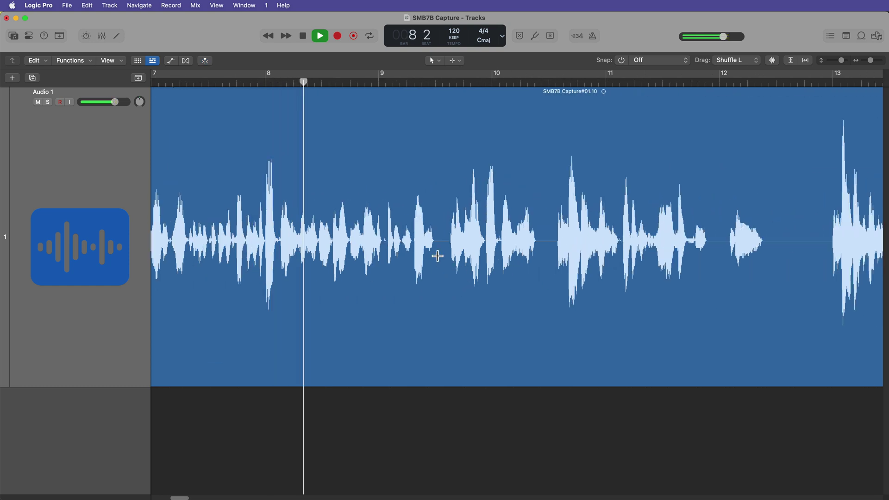
left_click_drag(438, 256, 448, 258)
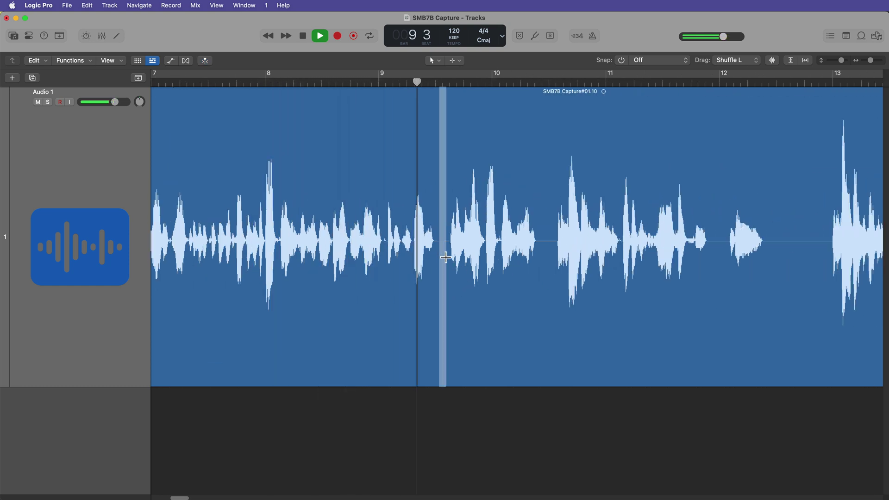
key("Delete")
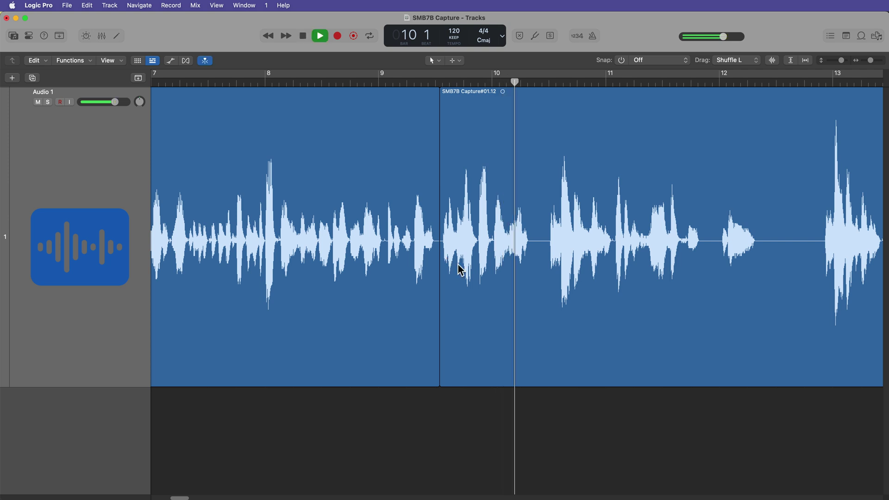
scroll(456, 264, "right", 3)
left_click_drag(464, 250, 476, 258)
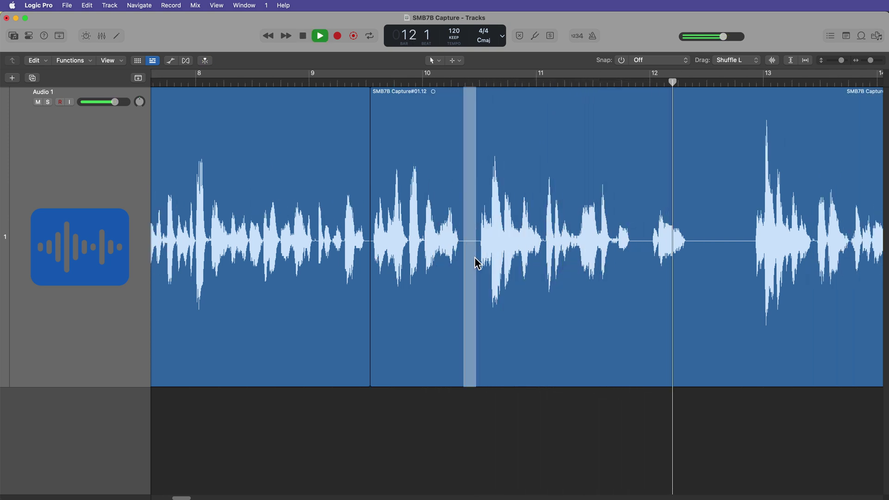
Step: Delete the stretch from bar 10 to just before bar 13 and the pause near bar 12
key("space")
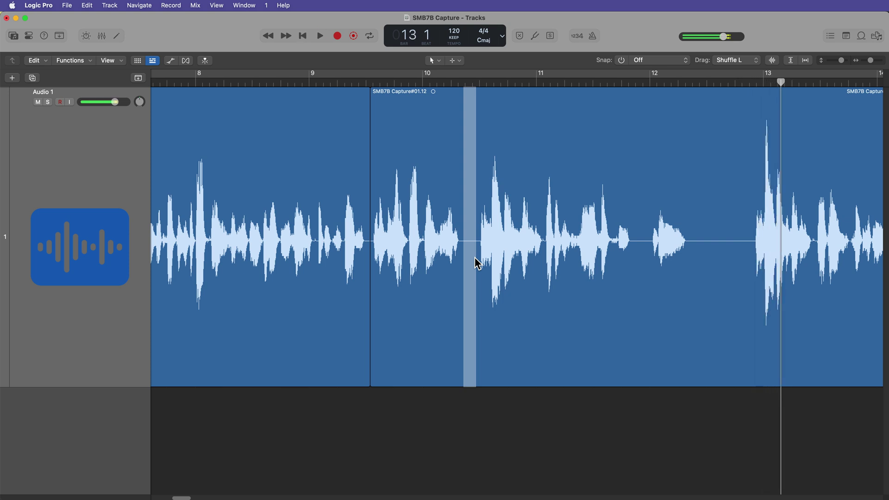
left_click_drag(461, 253, 609, 278)
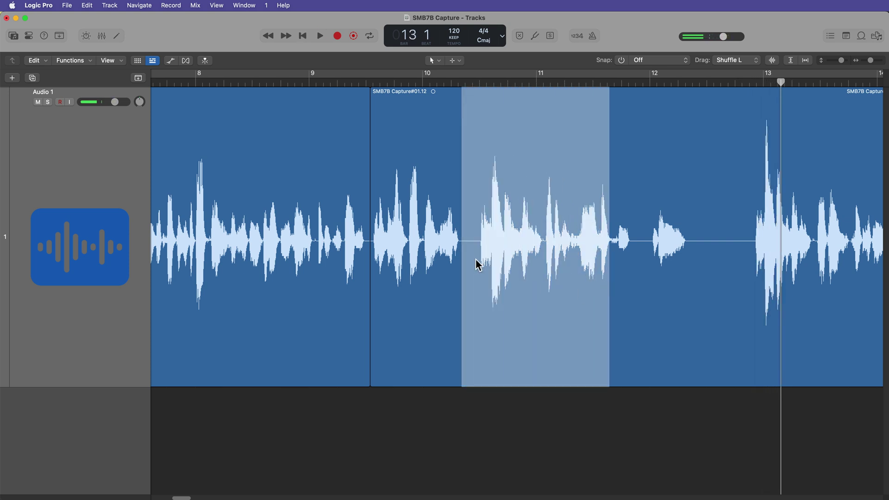
left_click_drag(464, 249, 750, 281)
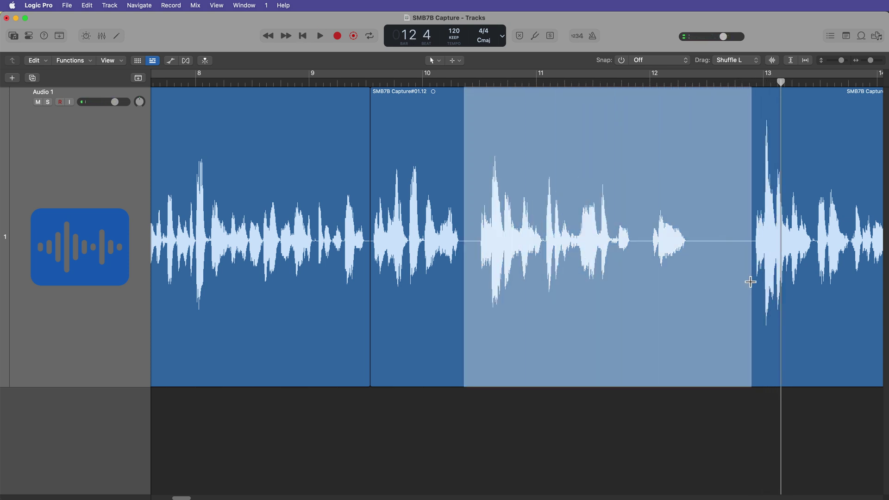
key("Delete")
key("space")
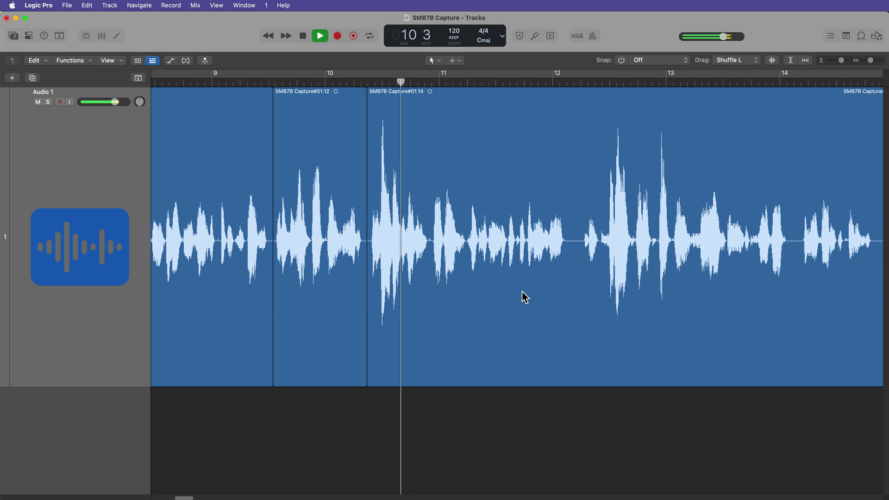
left_click_drag(555, 249, 565, 248)
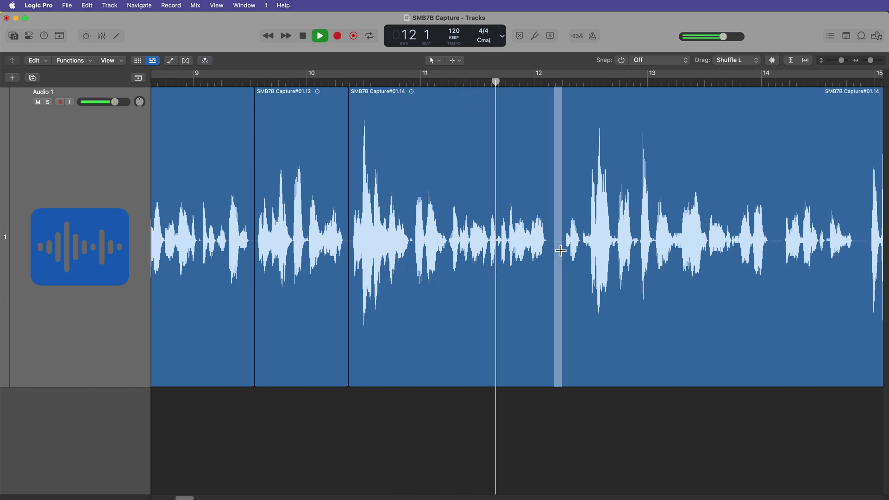
key("Delete")
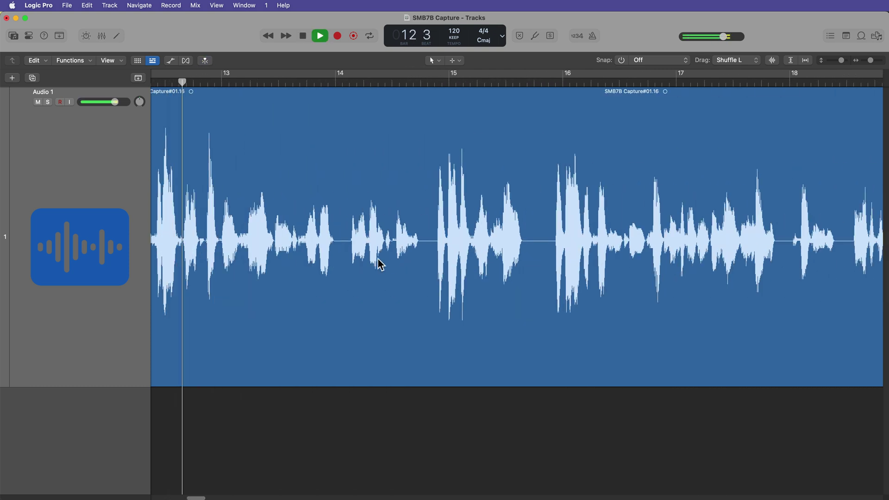
Step: Remove the pause near bar 14, the stretch around bar 15 and the following pause
left_click_drag(339, 246, 347, 247)
key("Delete")
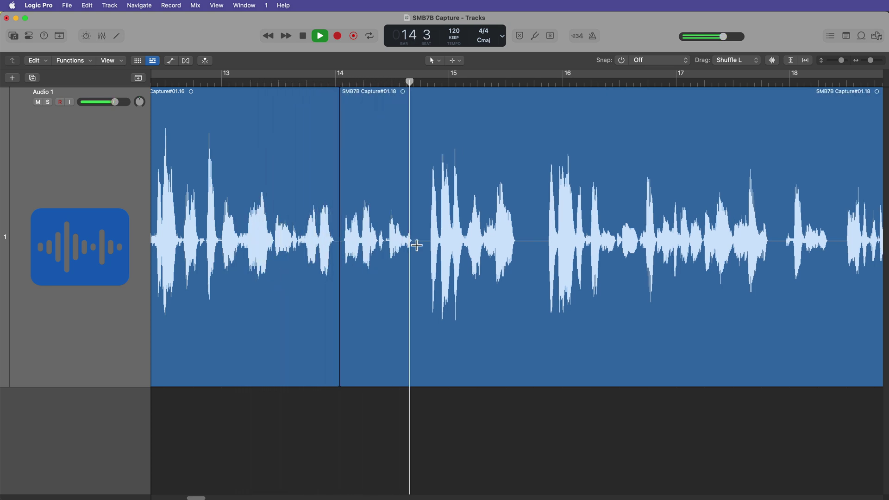
left_click_drag(418, 246, 543, 269)
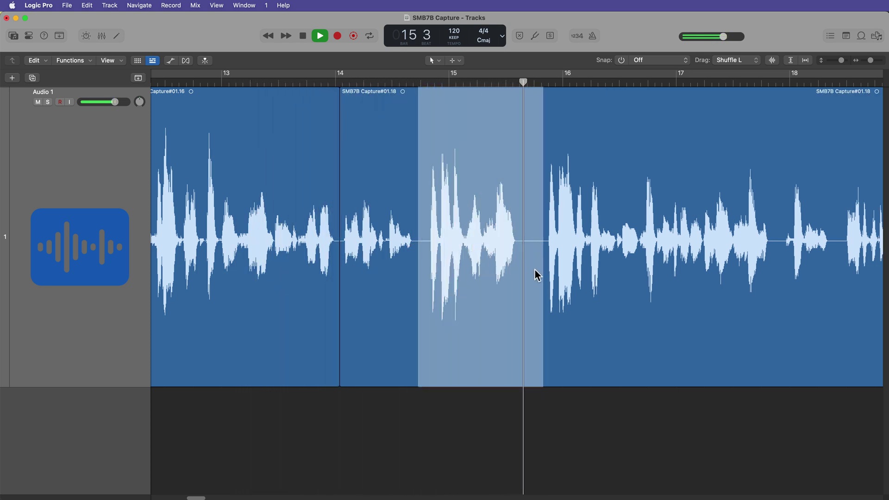
key("Delete")
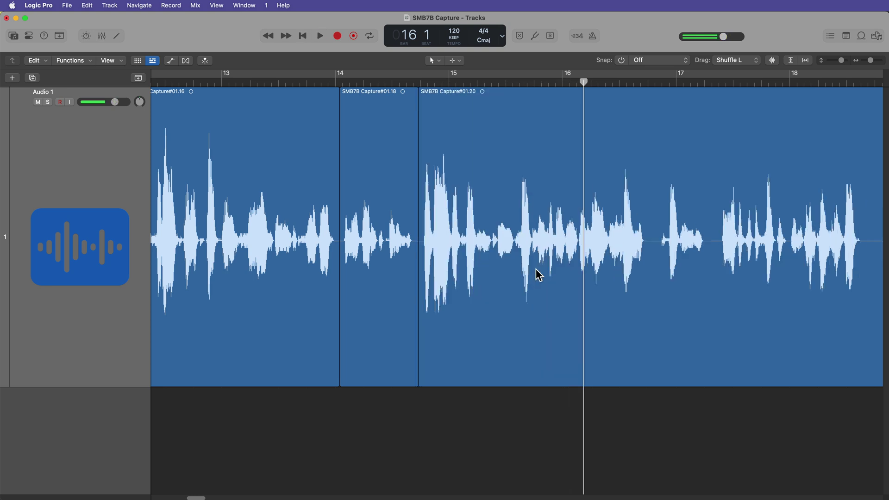
scroll(509, 278, "right", 5)
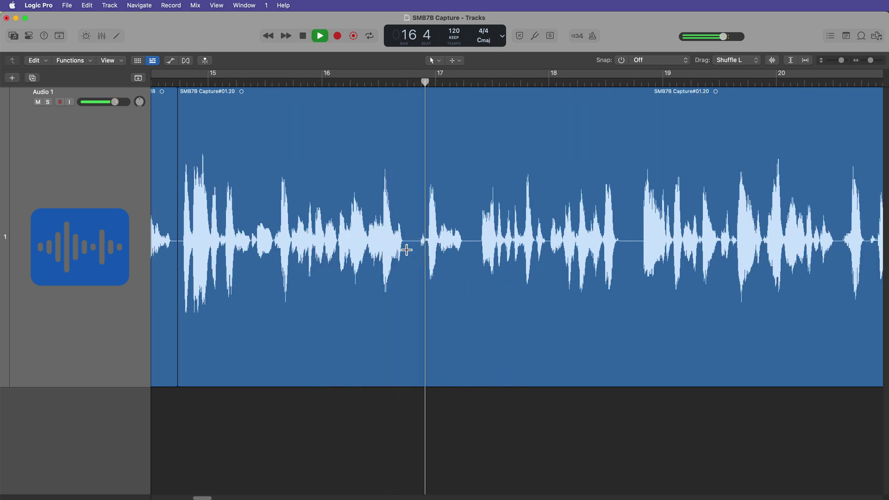
left_click_drag(407, 249, 414, 249)
key("Delete")
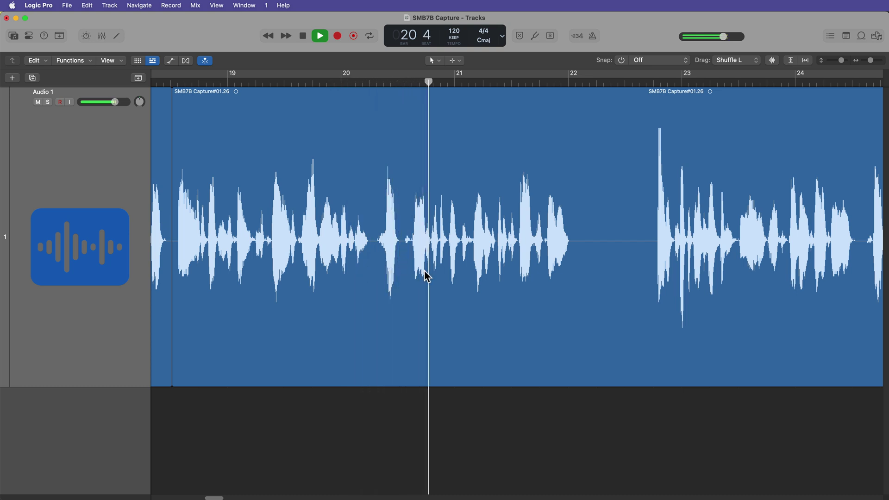
Step: Cut the silence around bar 22 and the thin silent strip near bar 26
scroll(579, 254, "right", 5)
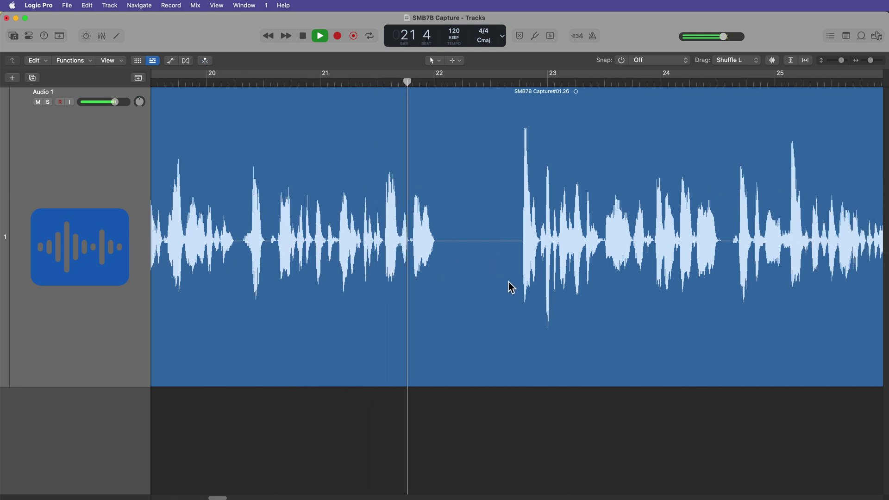
left_click_drag(440, 248, 517, 285)
key("space")
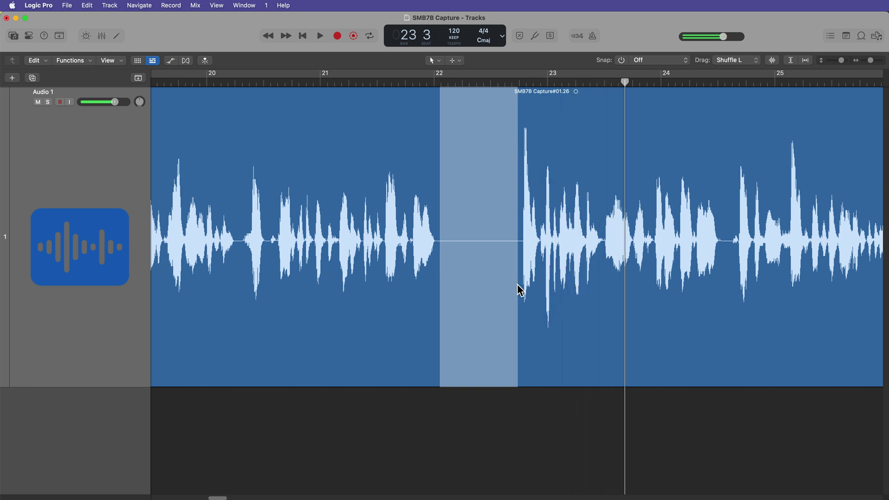
key("Delete")
key("space")
scroll(508, 281, "right", 5)
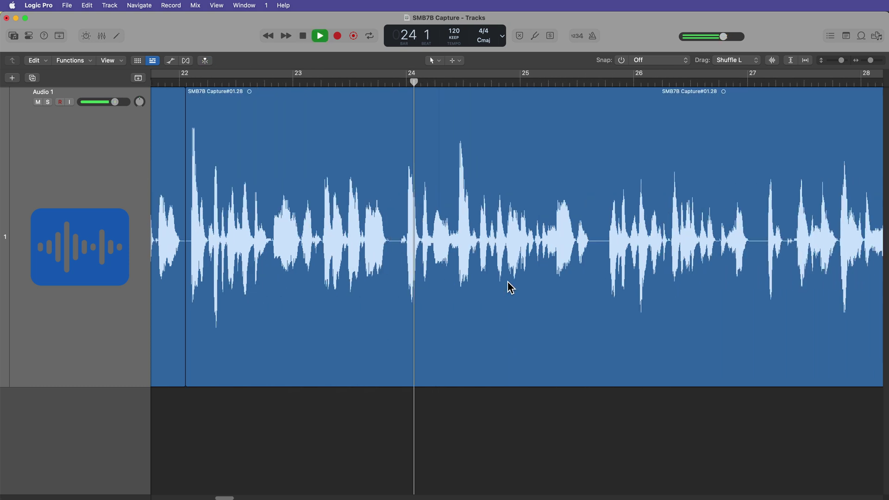
scroll(507, 281, "right", 2)
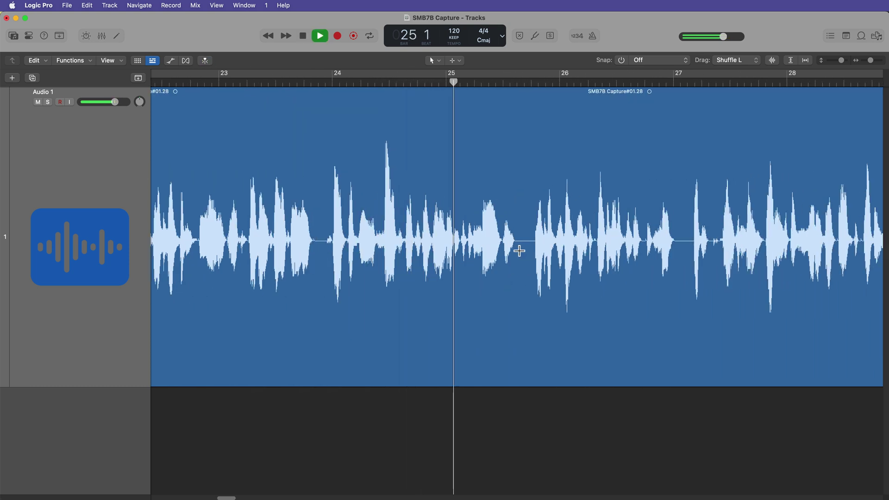
left_click_drag(519, 252, 528, 253)
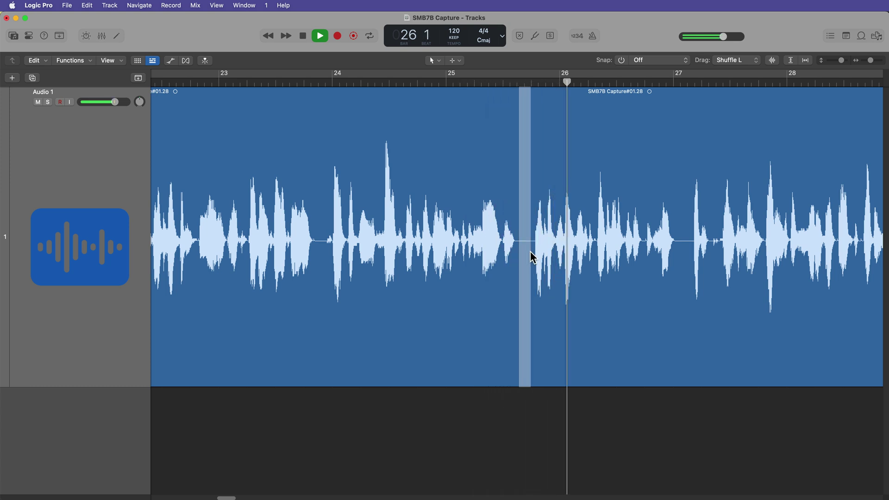
key("Delete")
Step: Remove the pauses near bars 27, 29 and 30, then stop playback
scroll(532, 257, "right", 7)
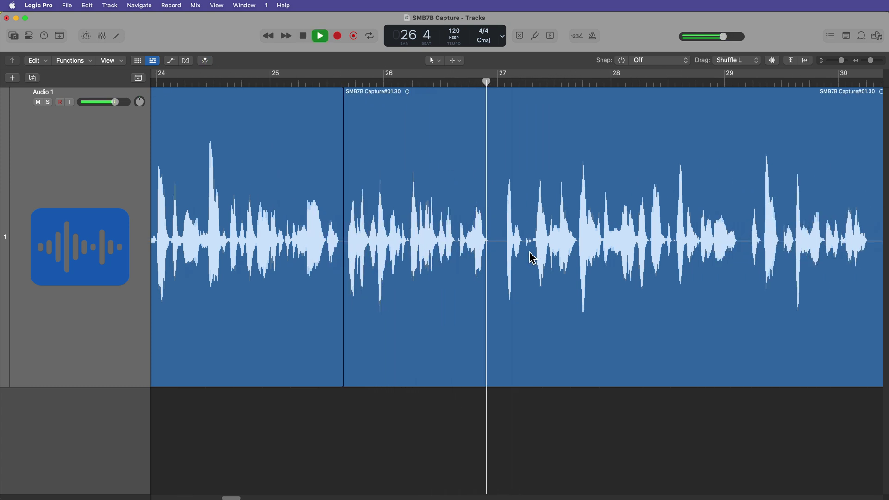
left_click_drag(339, 254, 349, 256)
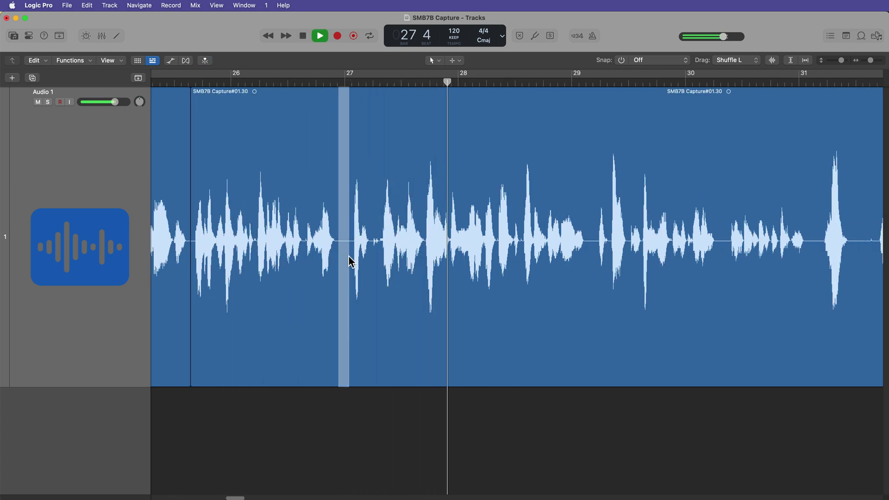
key("Delete")
scroll(355, 257, "right", 5)
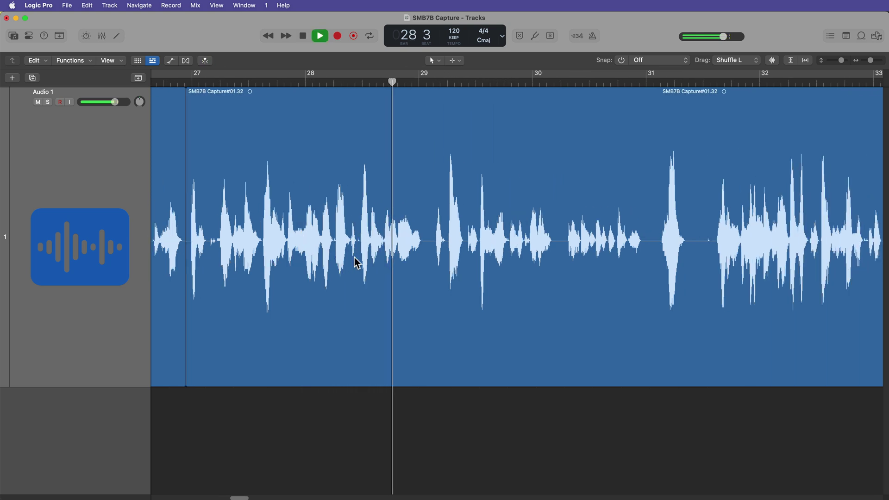
left_click_drag(393, 255, 400, 256)
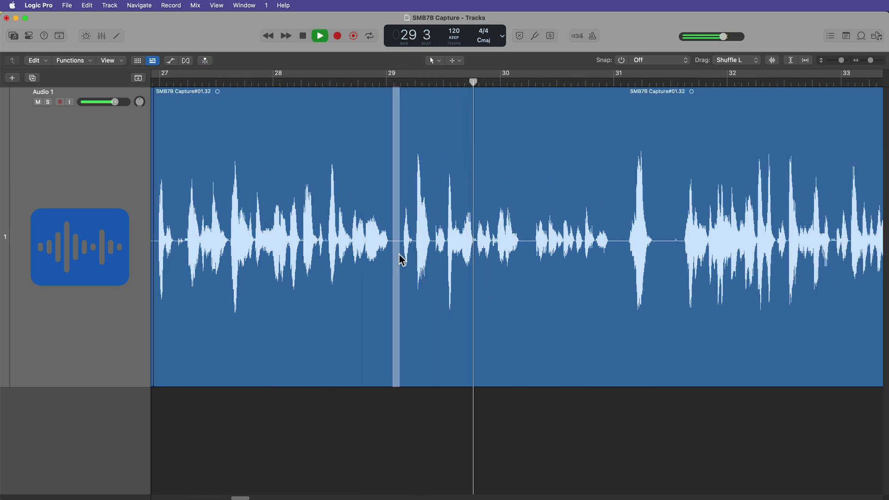
key("Delete")
scroll(401, 258, "right", 3)
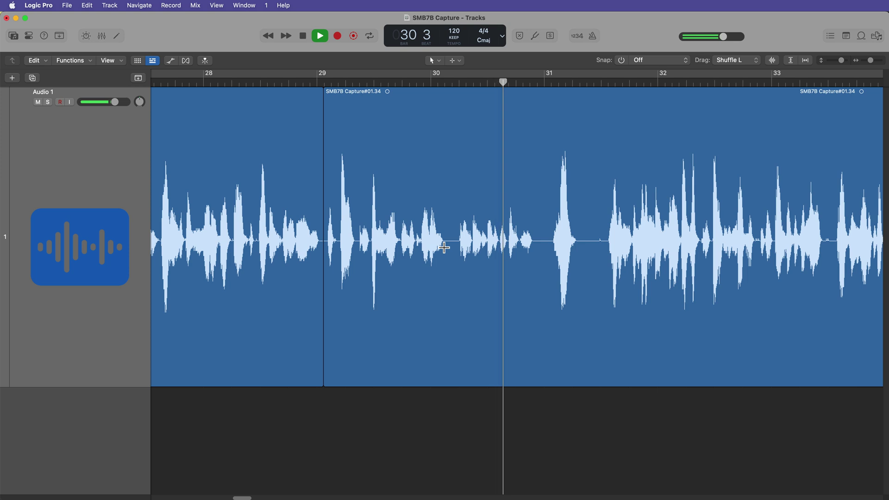
left_click_drag(448, 254, 452, 253)
key("Delete")
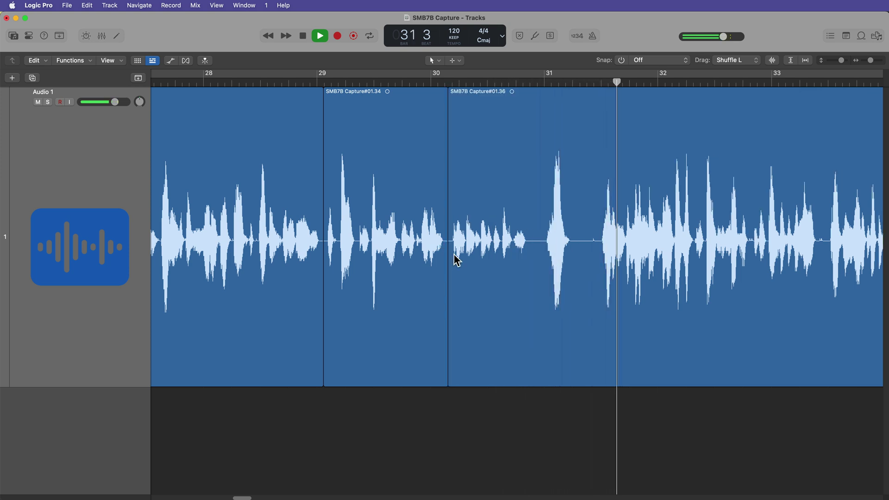
key("space")
Step: Delete the audio around bar 31 and everything after it, then return to the start and fit the voiceover in view
left_click_drag(532, 253, 595, 260)
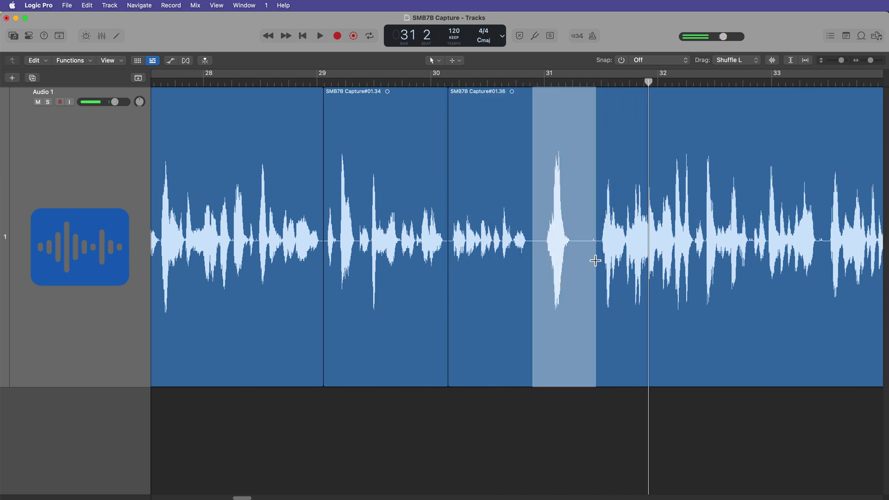
key("Delete")
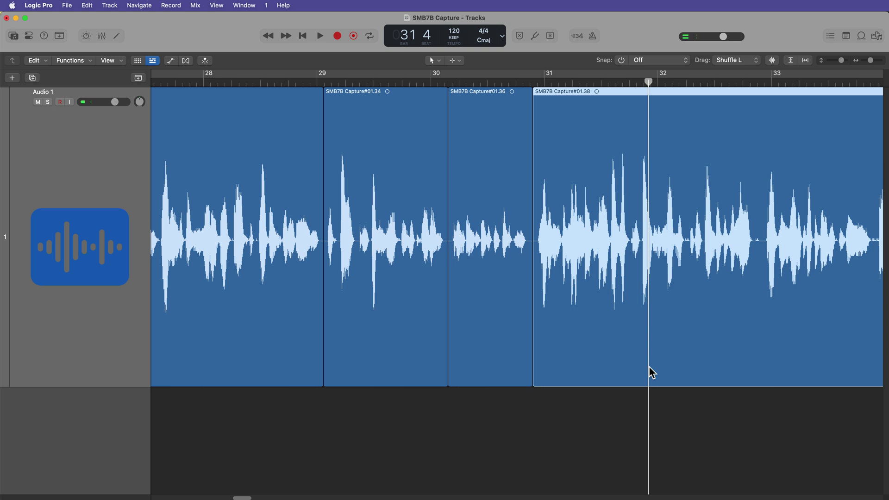
key("Delete")
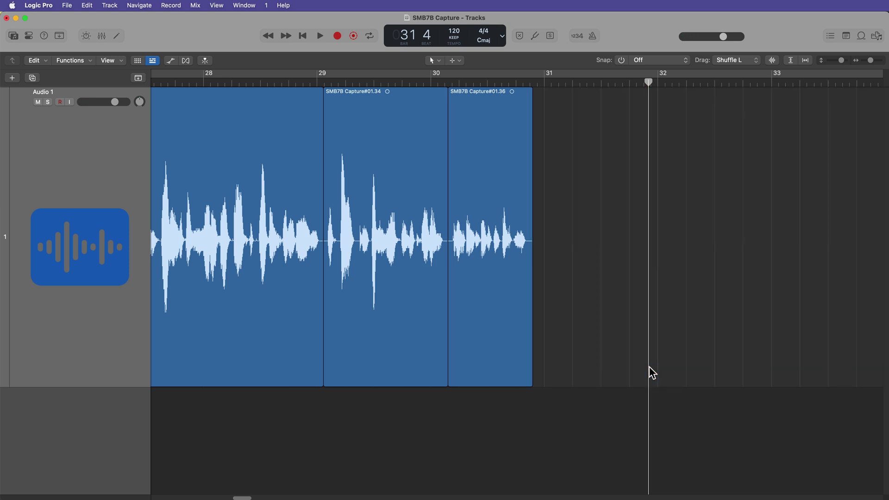
key("Return")
key("z")
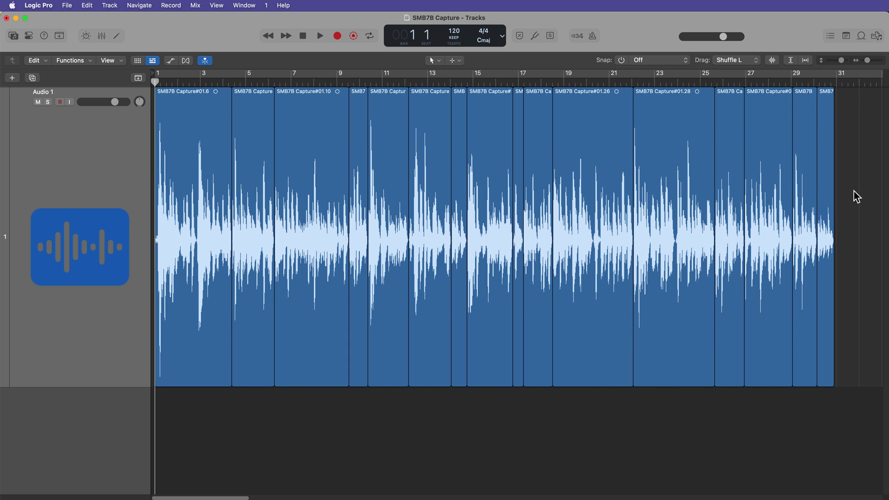
Step: Sweep the Fade tool across the whole track to crossfade every region join up to bar 31
left_click_drag(854, 191, 189, 198)
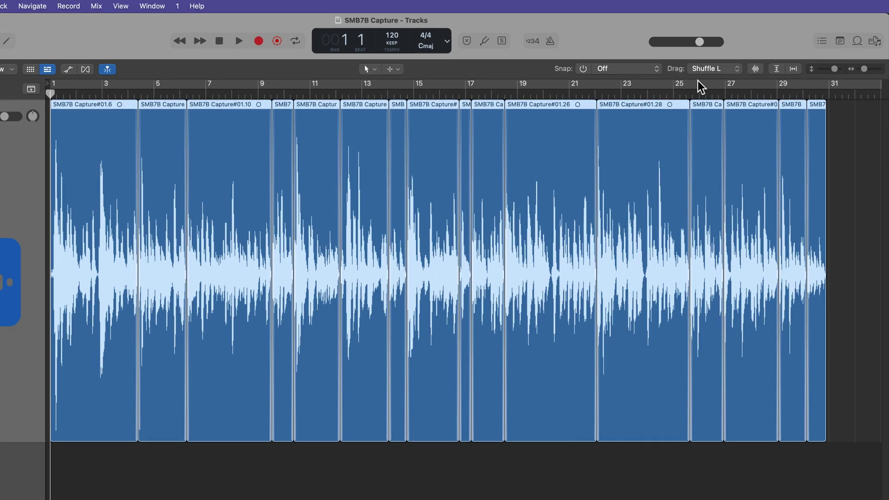
Step: Show the Drag mode menu with Overlap, No Overlap, X-Fade, Shuffle R and Shuffle L
left_click(743, 60)
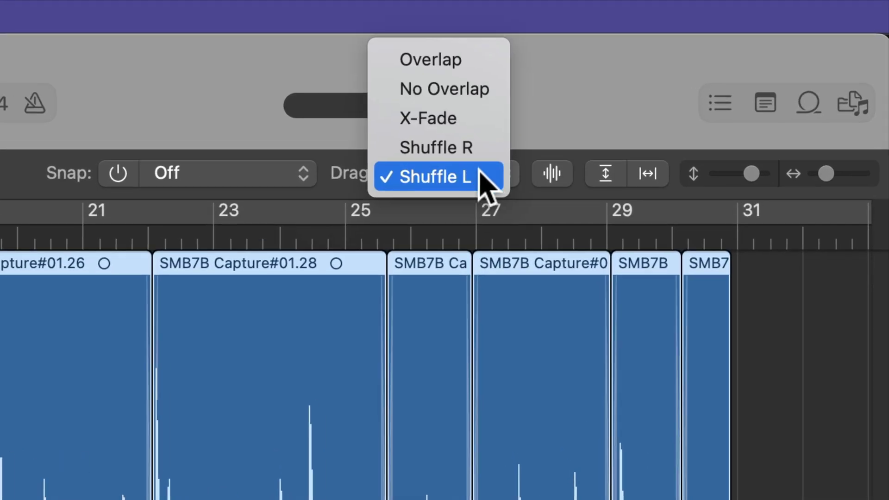